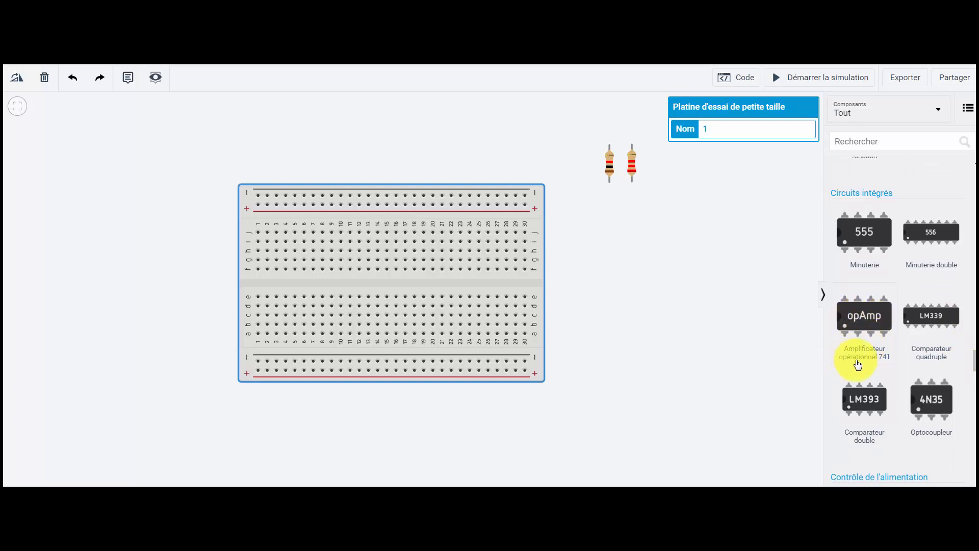
Step: Place a 741 op-amp across the breadboard's centre gap at columns 12 to 15 and two power supplies side by side above the board
mouse_move(872, 317)
left_mouse_down()
mouse_move(841, 323)
mouse_move(509, 277)
mouse_move(372, 274)
mouse_move(372, 285)
left_mouse_up()
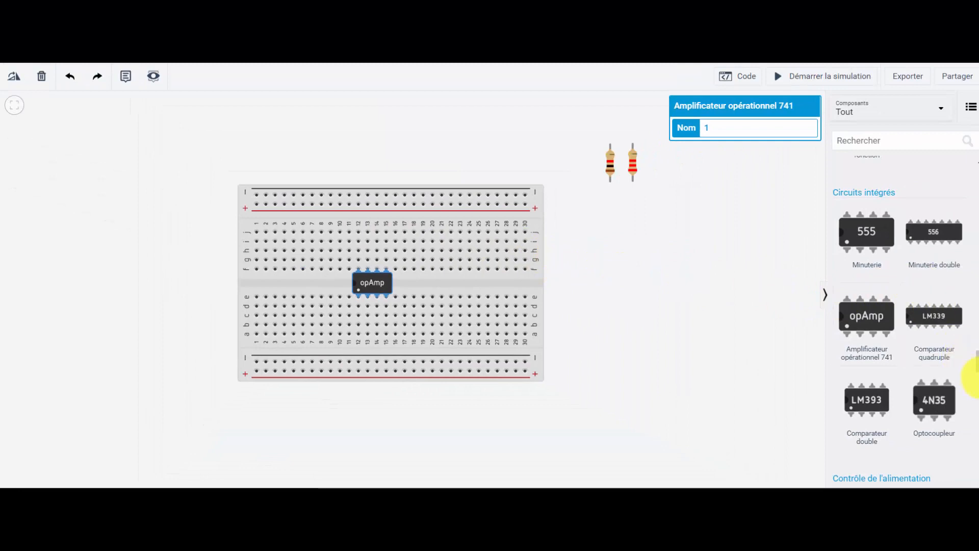
mouse_move(974, 363)
left_mouse_down()
mouse_move(976, 398)
mouse_move(977, 364)
left_mouse_up()
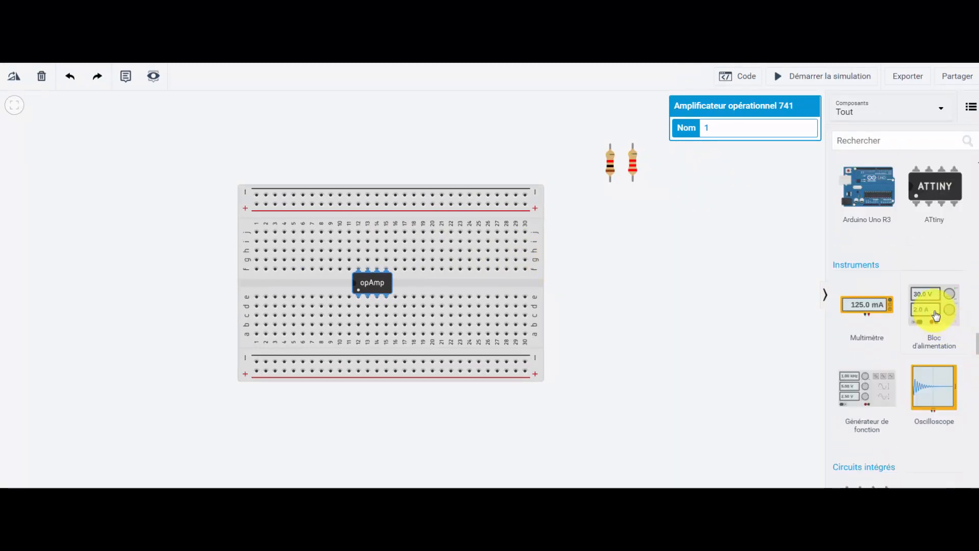
left_click_drag(936, 315, 325, 171)
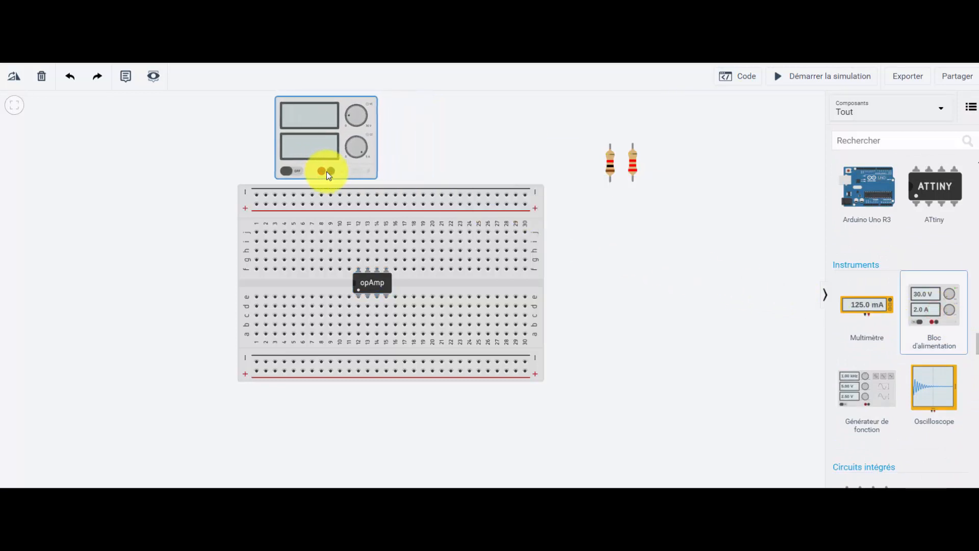
left_click_drag(943, 309, 441, 175)
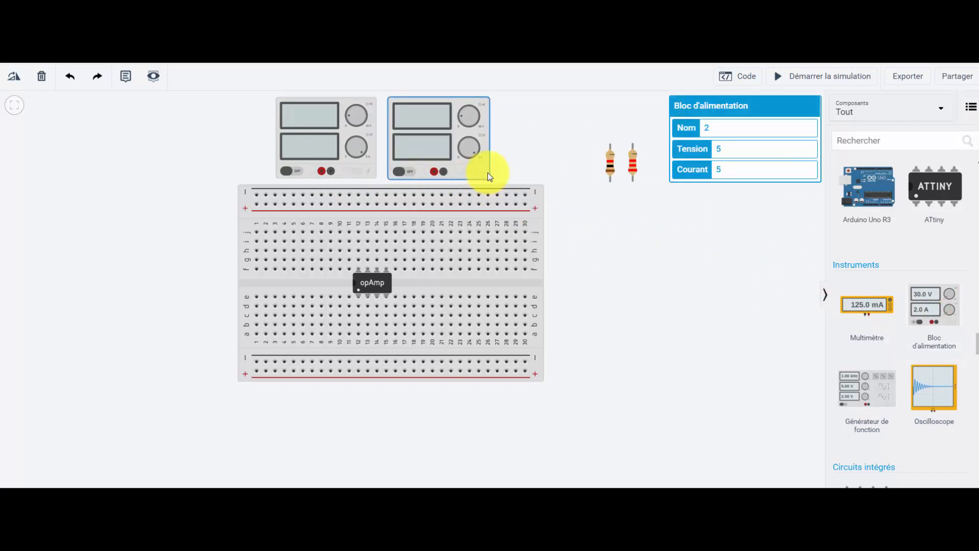
Step: Place a third power supply to the left of the breadboard and a multimeter to its right, below the resistors
left_click_drag(924, 305, 129, 313)
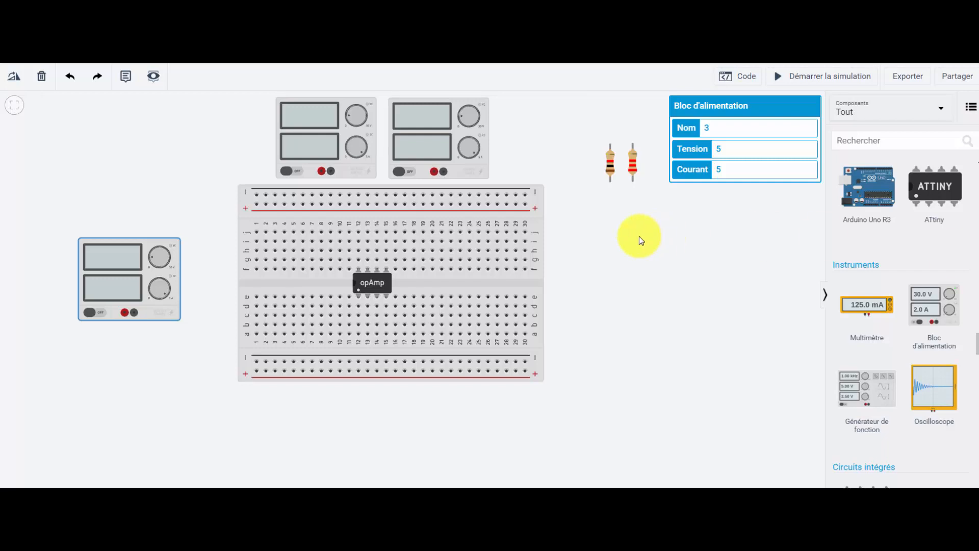
left_click_drag(852, 306, 637, 273)
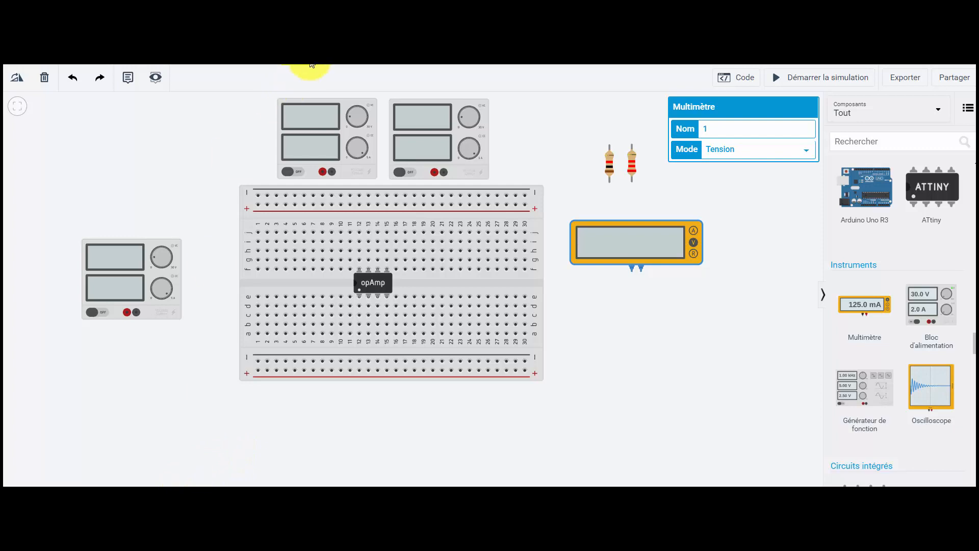
Step: Find the Texas Instruments LM741 Operational Amplifier datasheet (Rev. D) with a web search for "741 pdf" and look through it
left_click(307, 45)
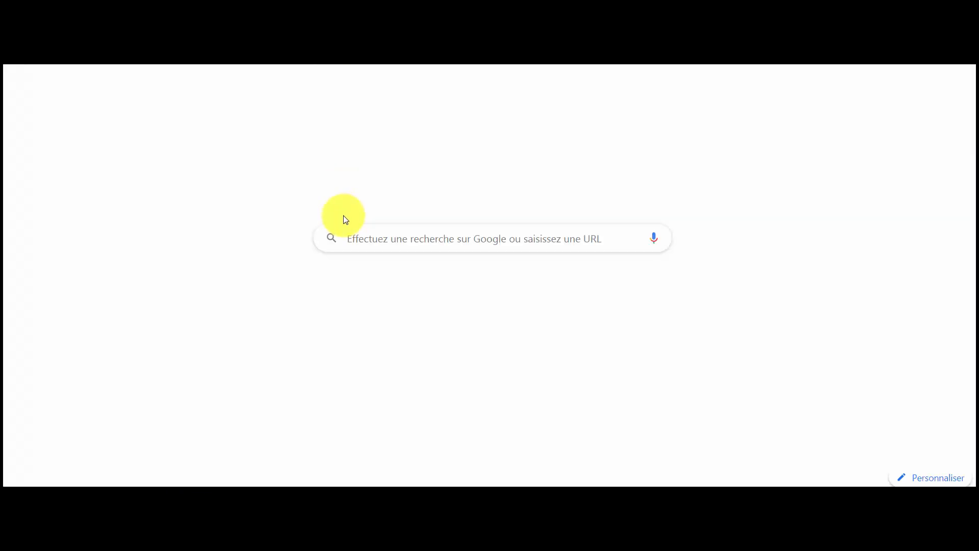
left_click(359, 239)
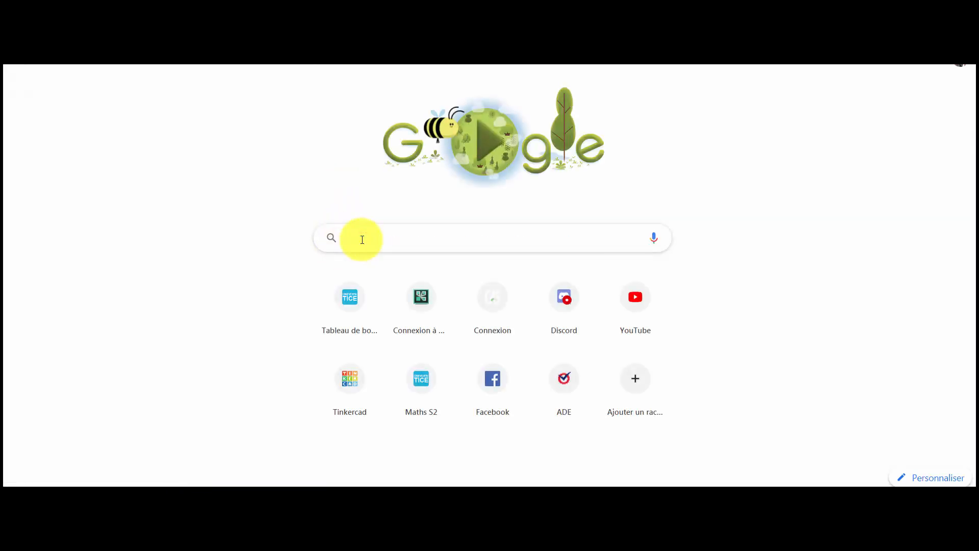
type("74")
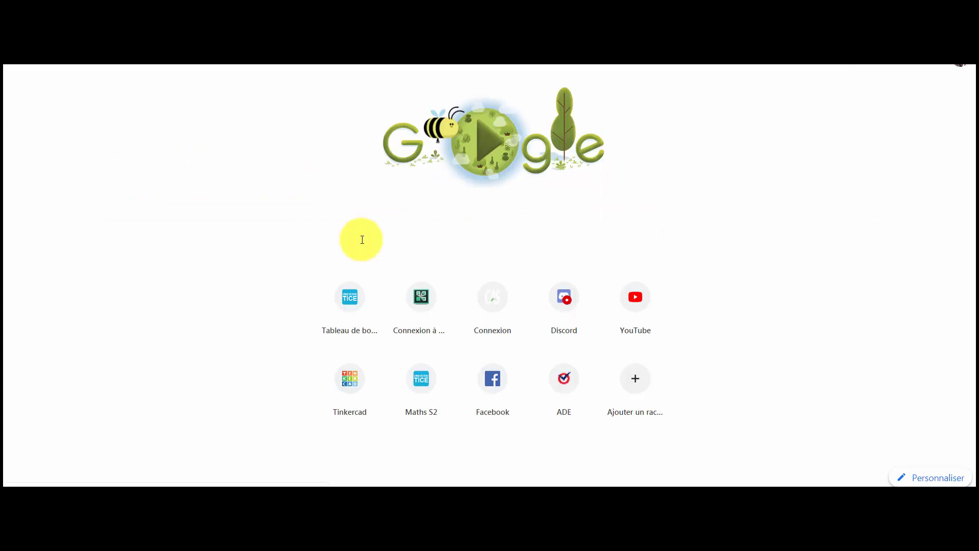
key("Return")
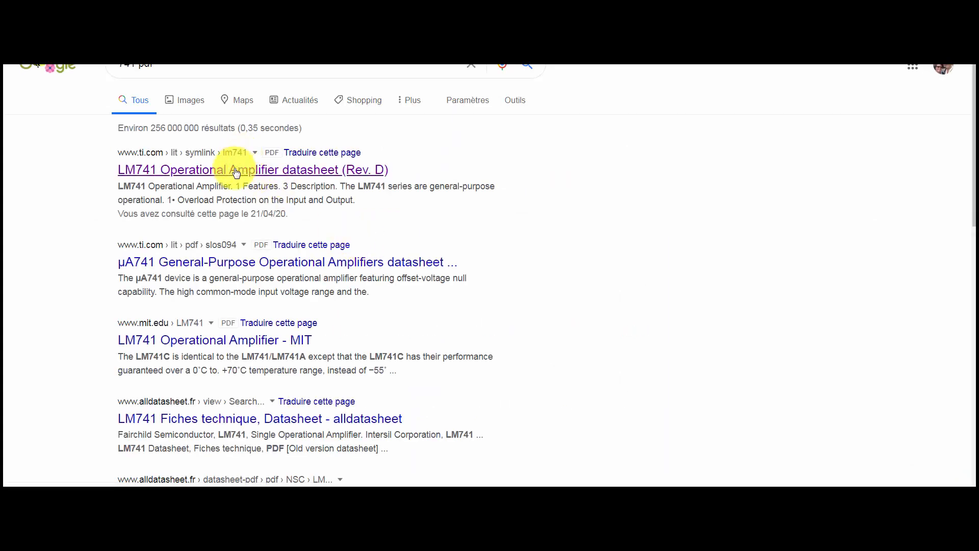
left_click(236, 171)
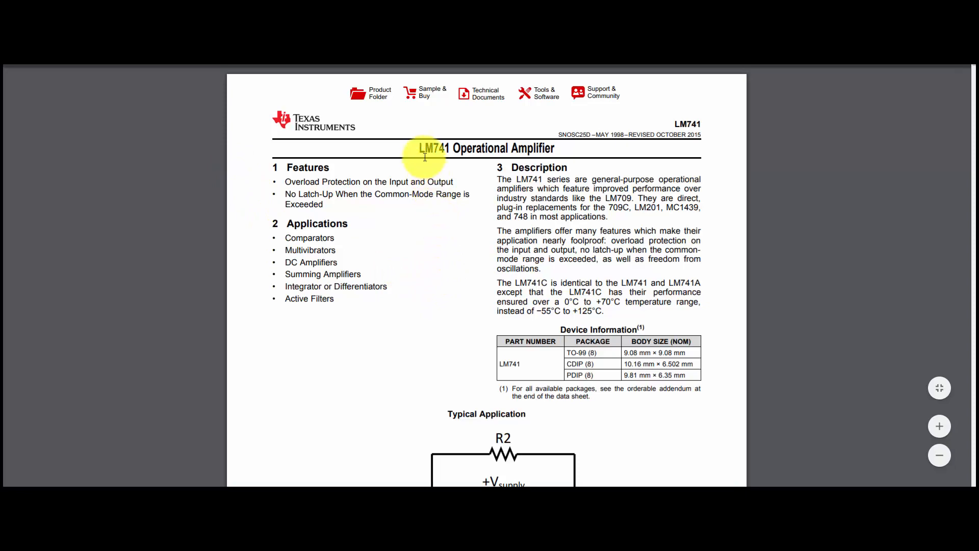
scroll(483, 236, "down", 3)
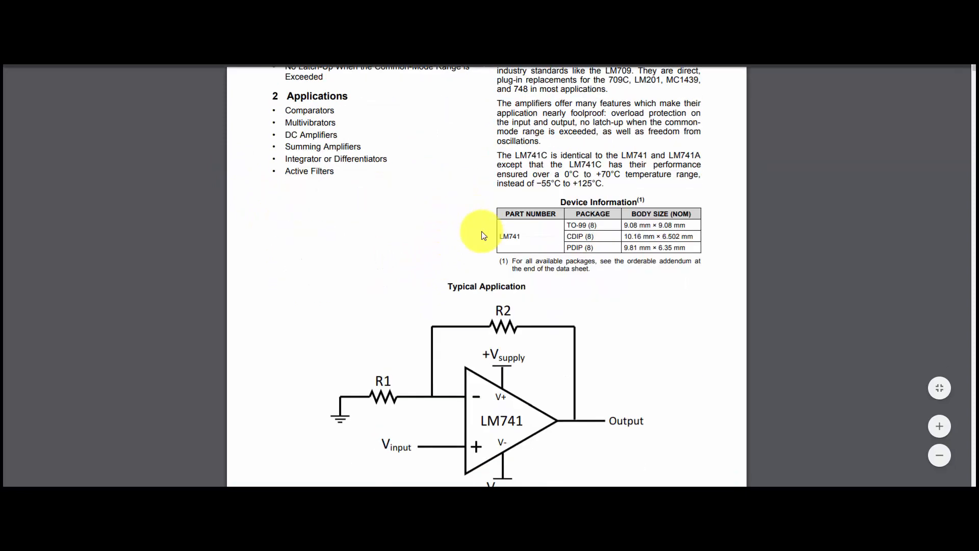
scroll(483, 235, "down", 4)
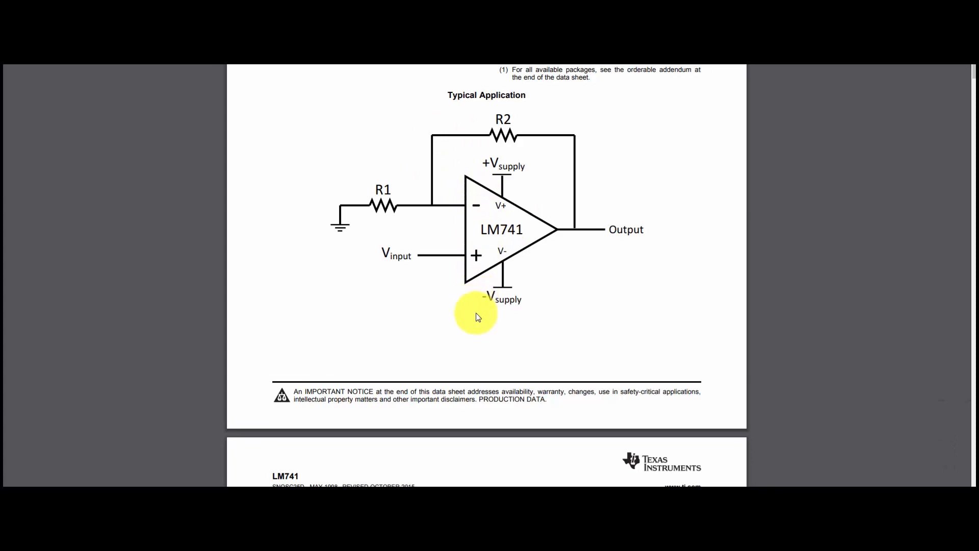
scroll(478, 317, "down", 10)
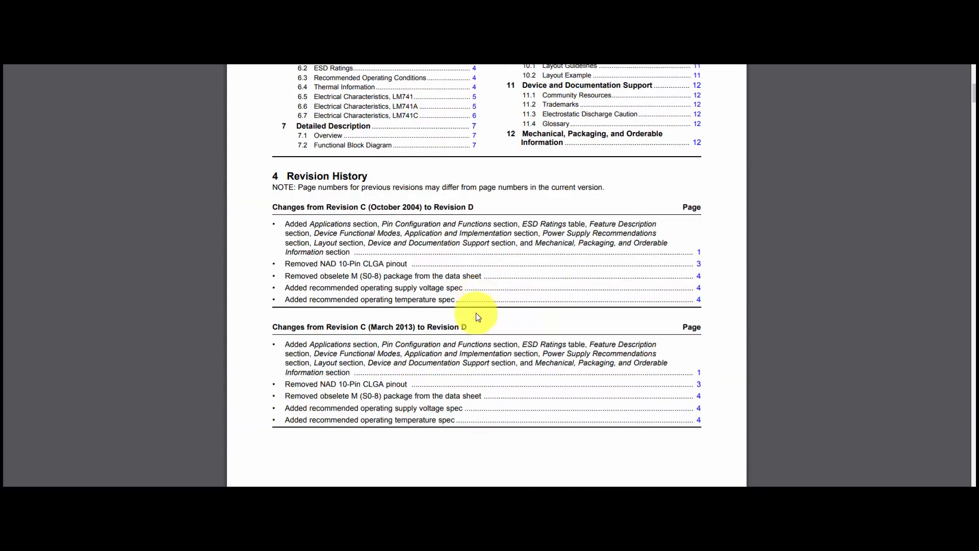
scroll(477, 317, "down", 10)
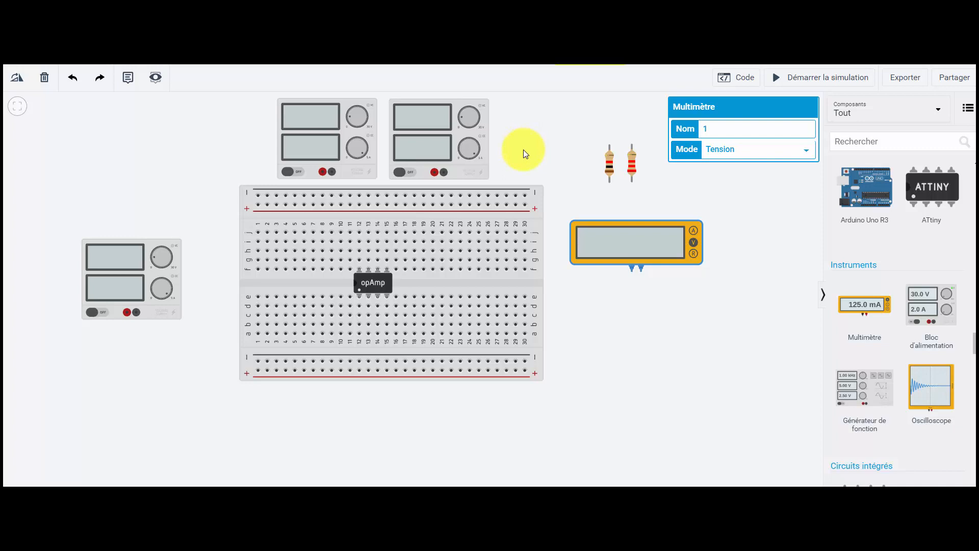
Step: Wire the first upper supply's negative and the second's positive terminal straight down to the breadboard's upper negative rail, aligning the second supply with its cable
left_click(330, 172)
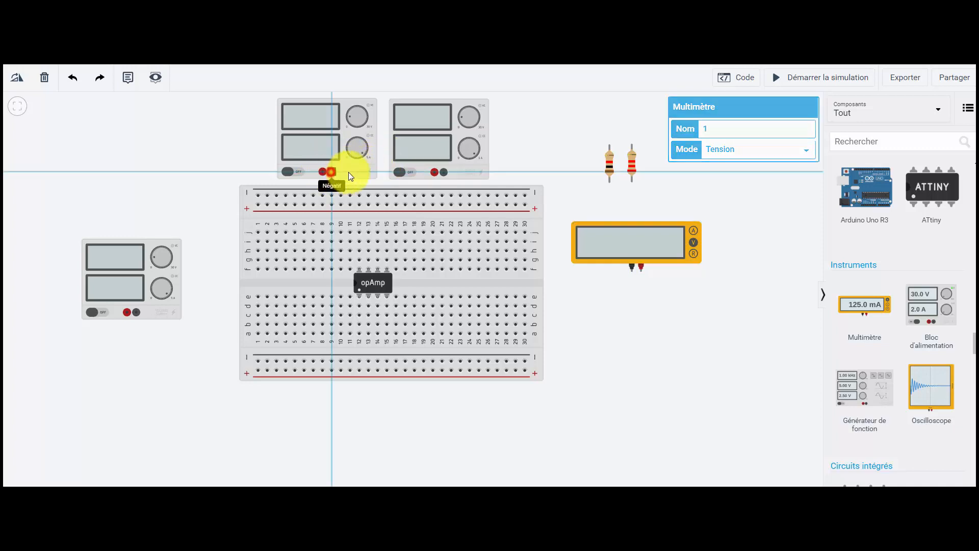
left_click(435, 174)
left_click_drag(437, 175, 331, 195)
left_click(434, 173)
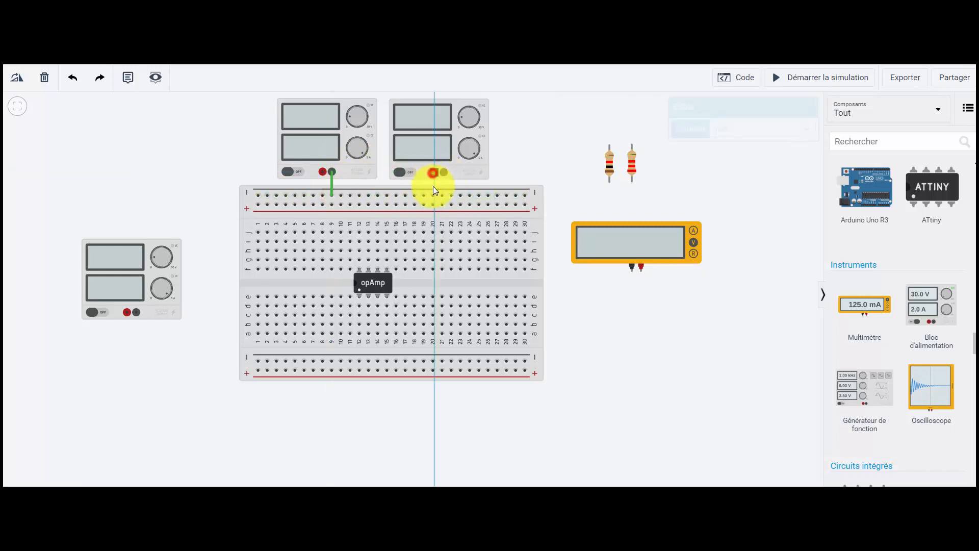
left_click(433, 194)
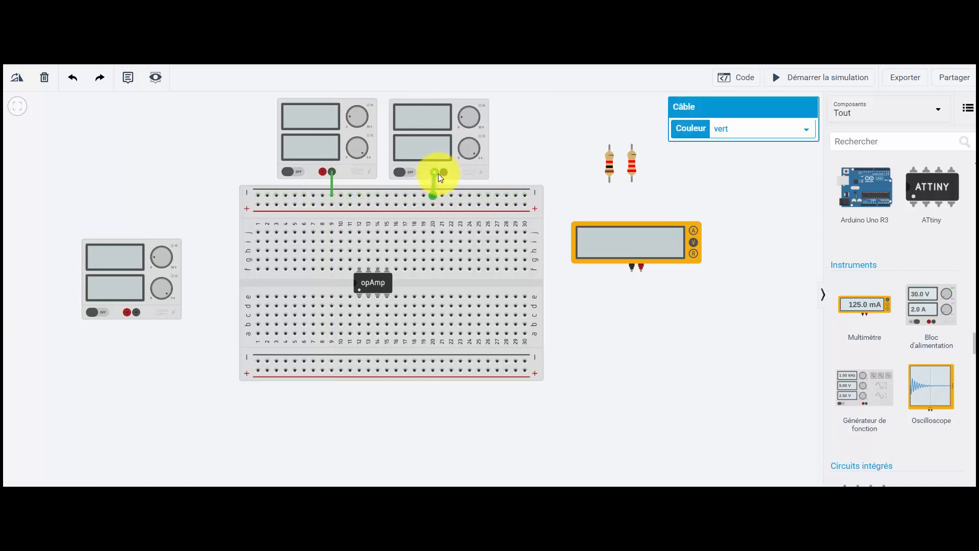
left_click_drag(445, 156, 441, 155)
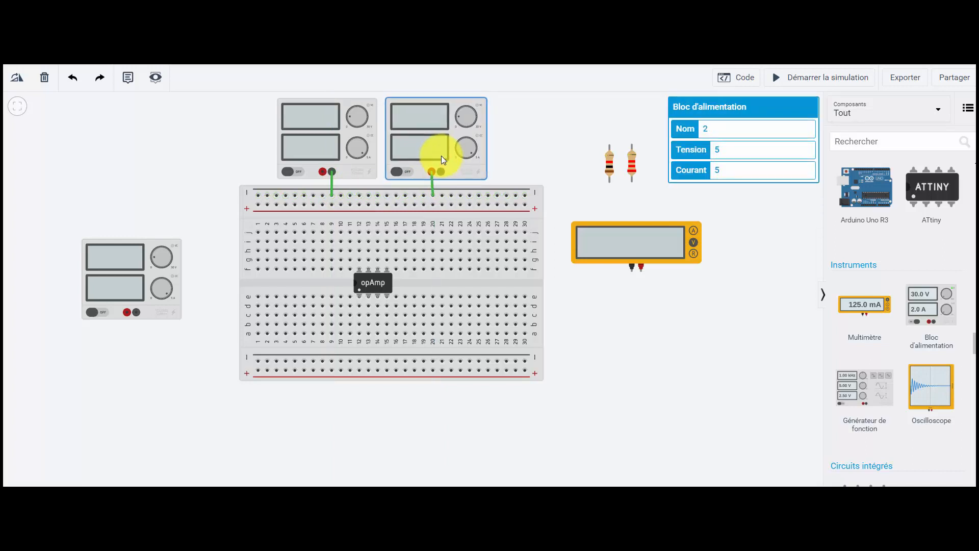
key("Right")
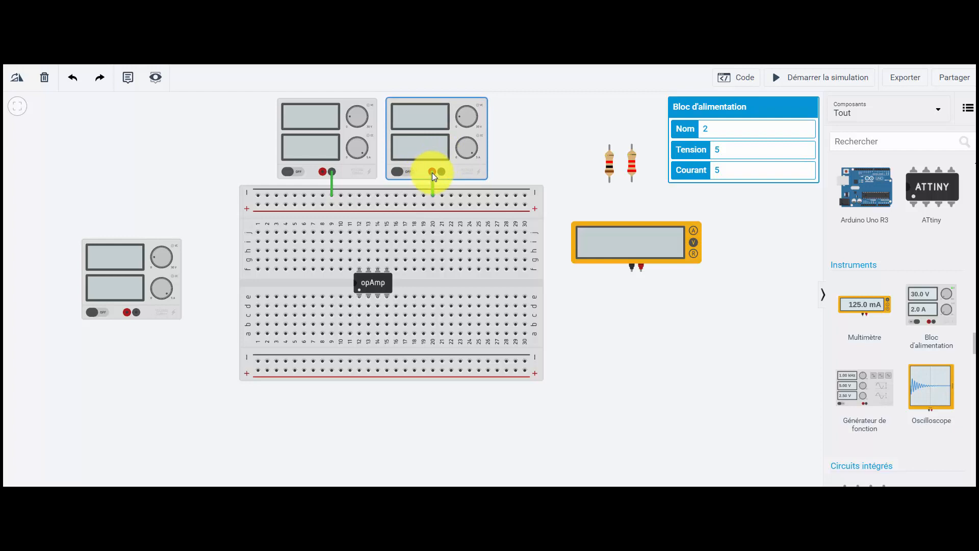
Step: Wire the first upper supply's positive terminal to the upper positive rail and the second's negative terminal around the board to the lower negative rail
left_click(321, 173)
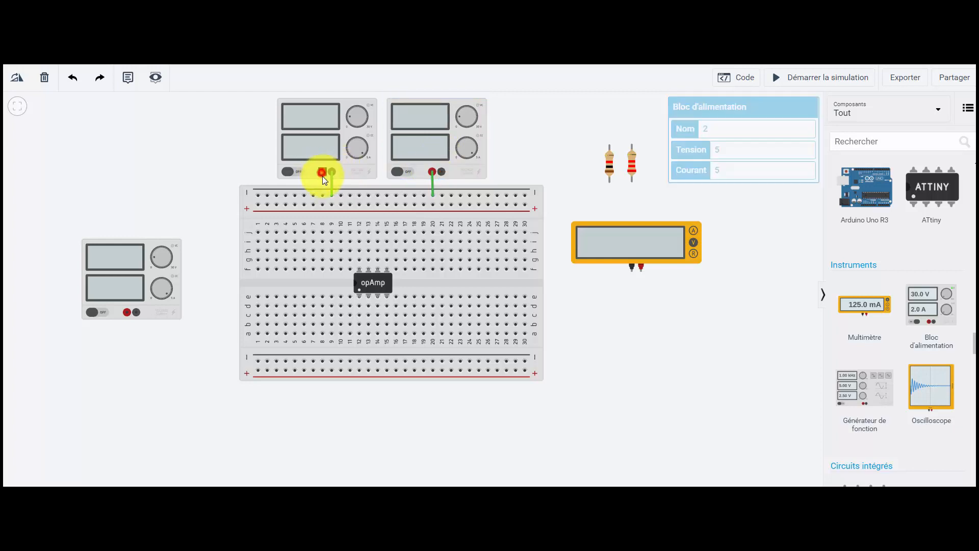
left_click(323, 204)
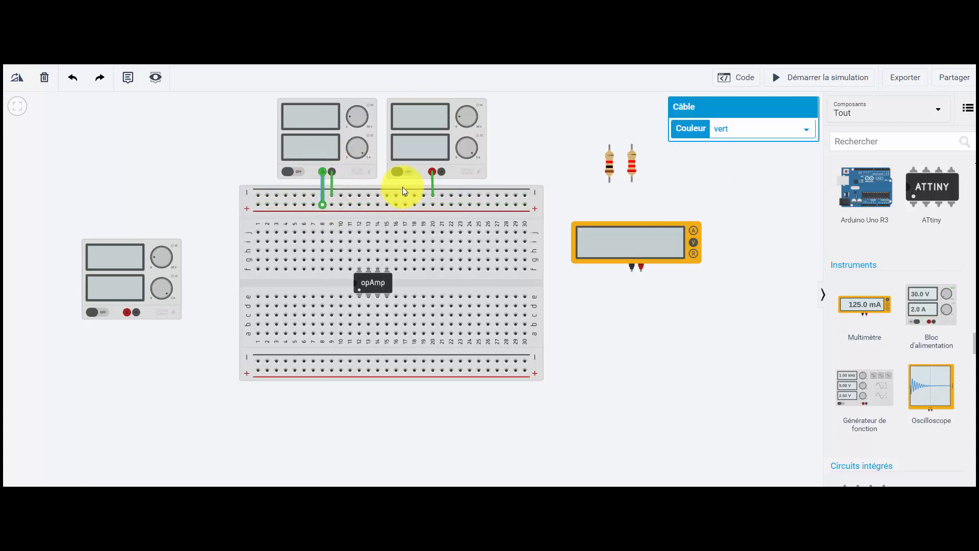
left_click(441, 173)
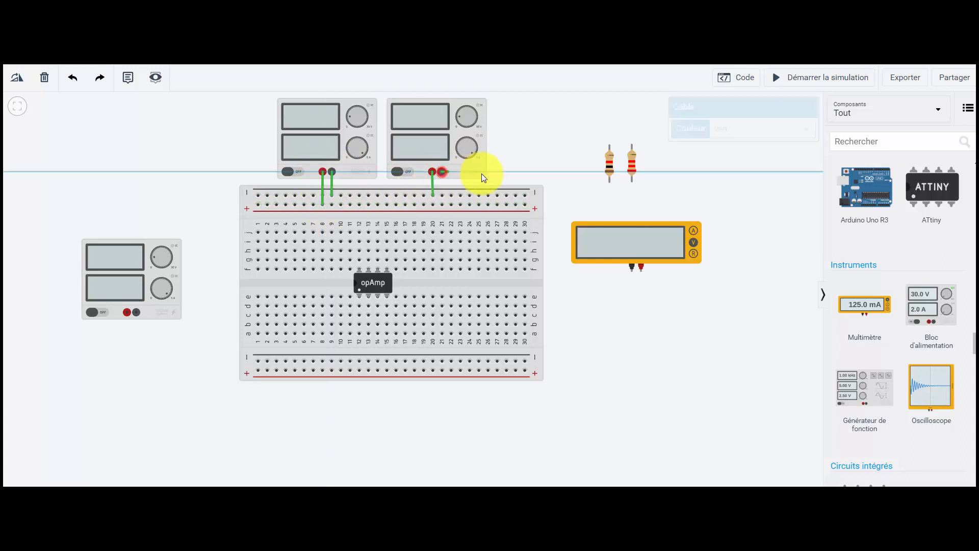
left_click(554, 172)
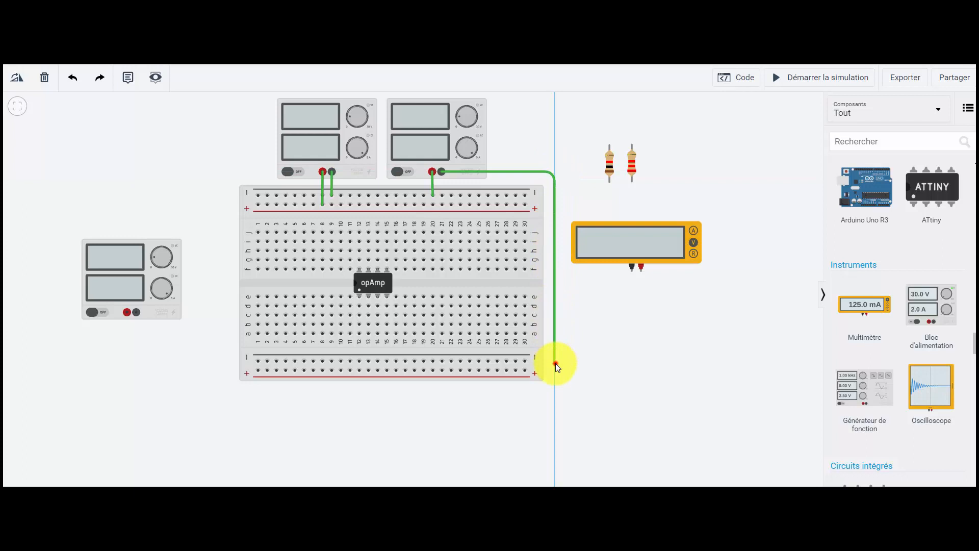
left_click(555, 363)
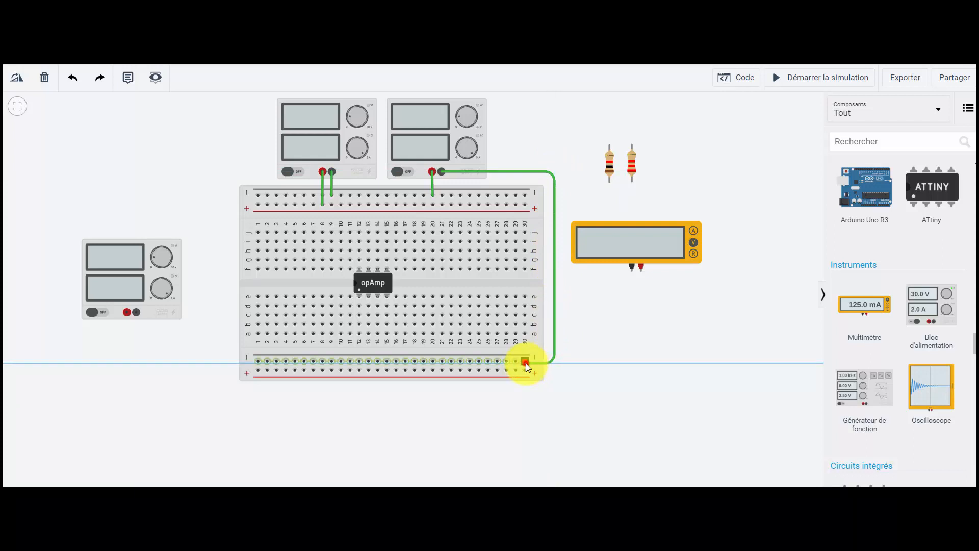
left_click(525, 363)
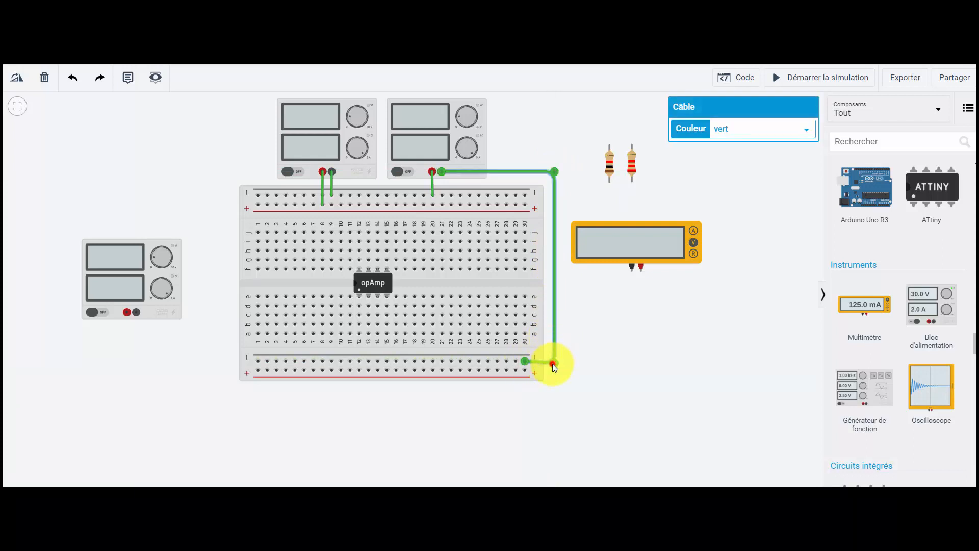
left_click_drag(552, 363, 553, 359)
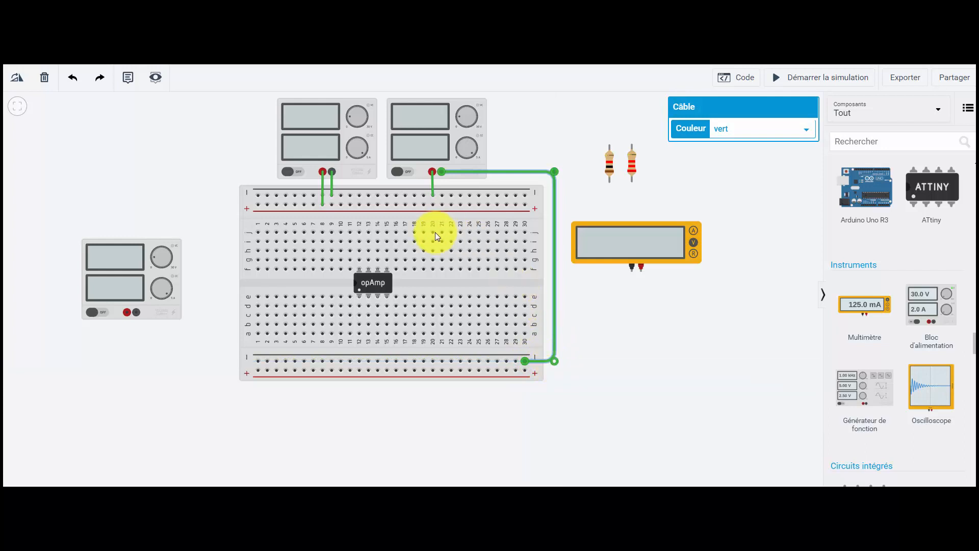
Step: Colour both cables connected to the breadboard's upper negative rail black (noir)
left_click(331, 184)
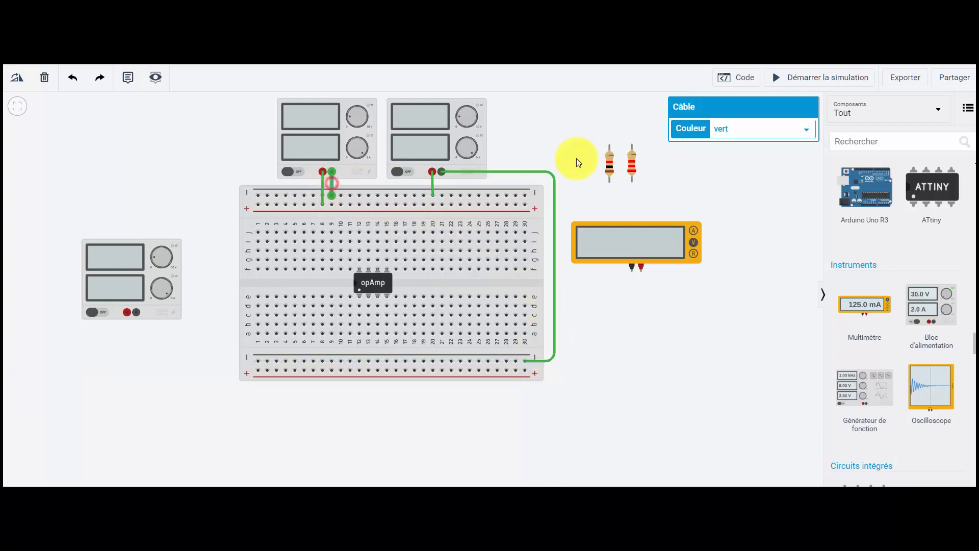
left_click(730, 129)
left_click(730, 142)
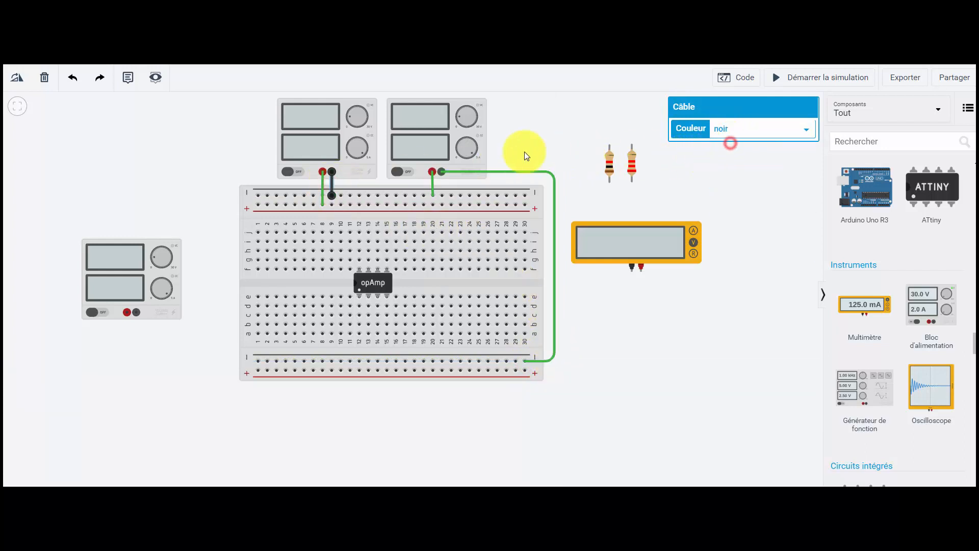
left_click(432, 182)
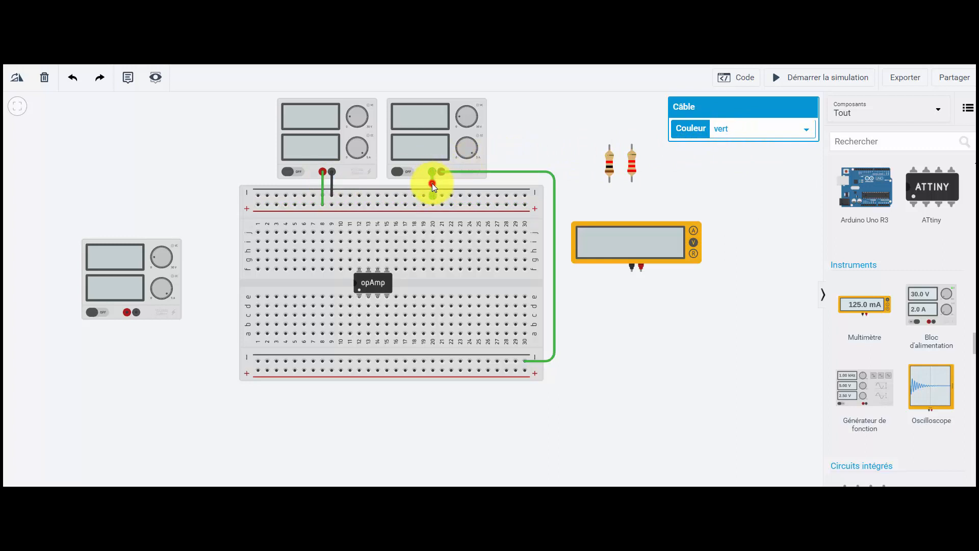
left_click(732, 130)
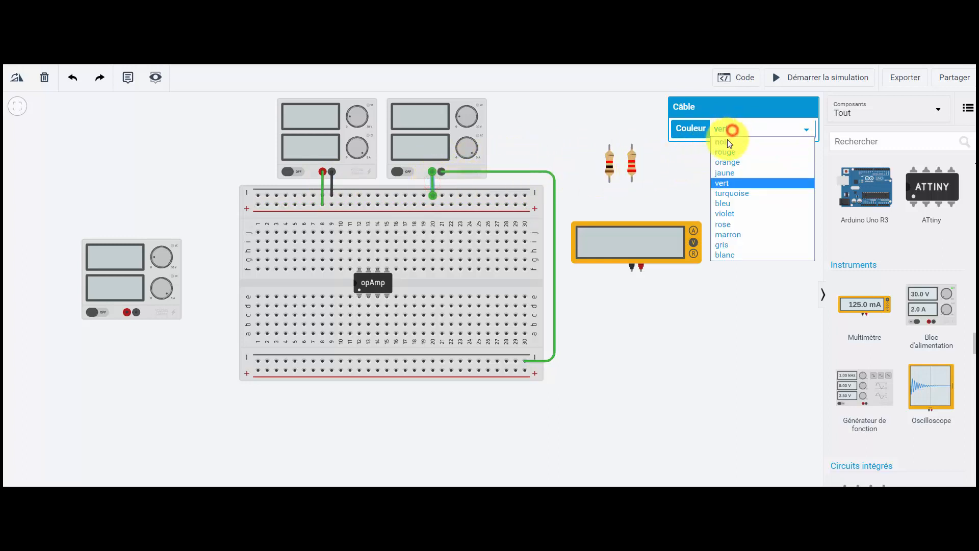
left_click(729, 140)
Step: Colour the cable from the first supply's positive terminal to the upper positive rail red (rouge)
left_click(322, 184)
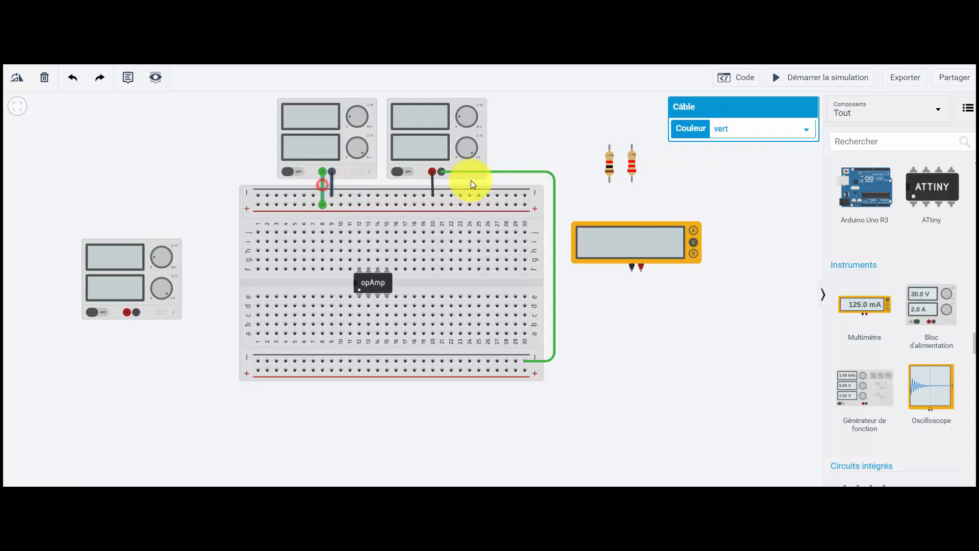
left_click(734, 128)
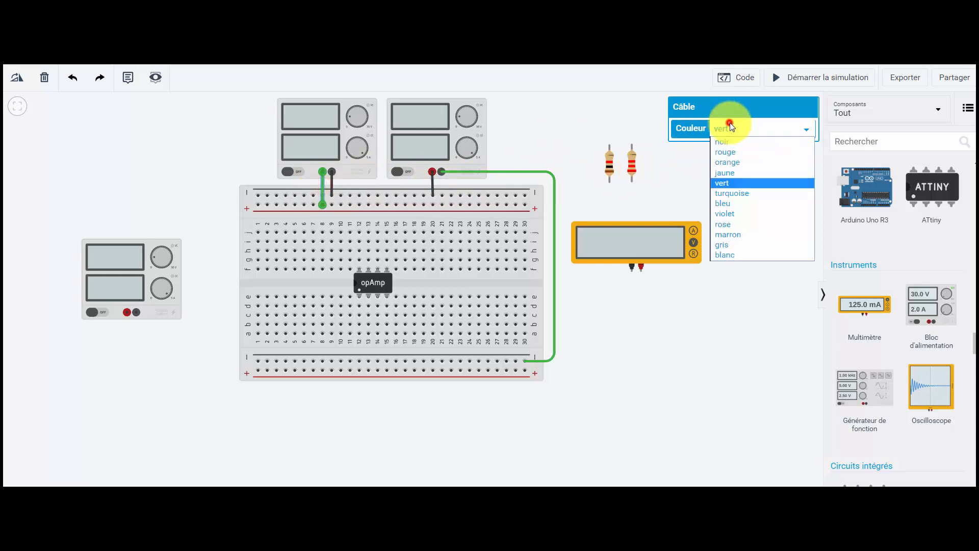
left_click(726, 151)
Step: Colour the cable from the second upper supply's negative terminal to the lower negative rail blue (bleu)
left_click(555, 183)
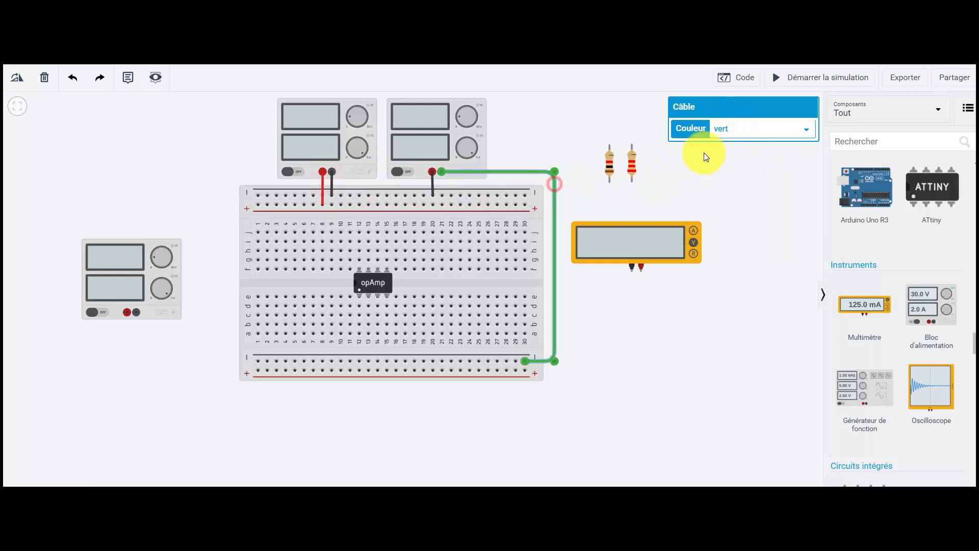
left_click(717, 131)
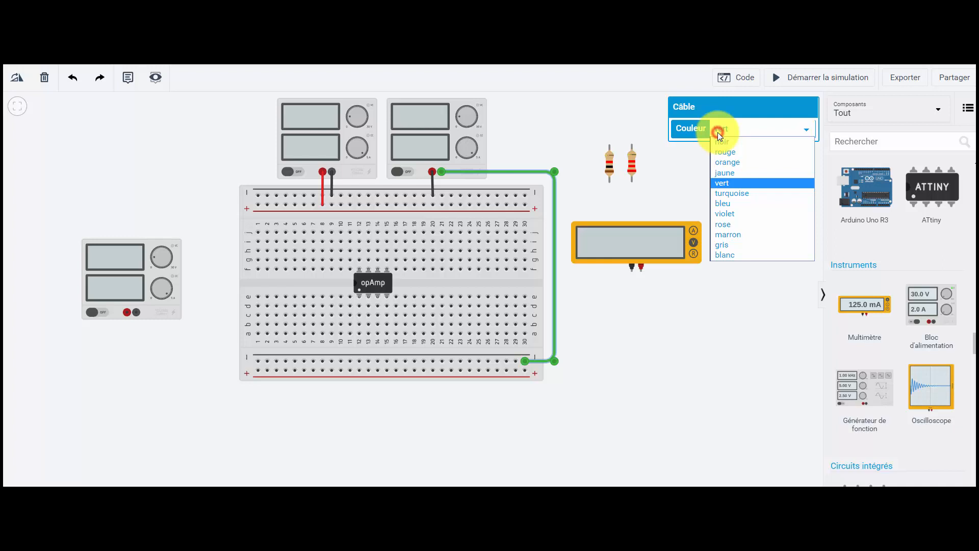
left_click(718, 206)
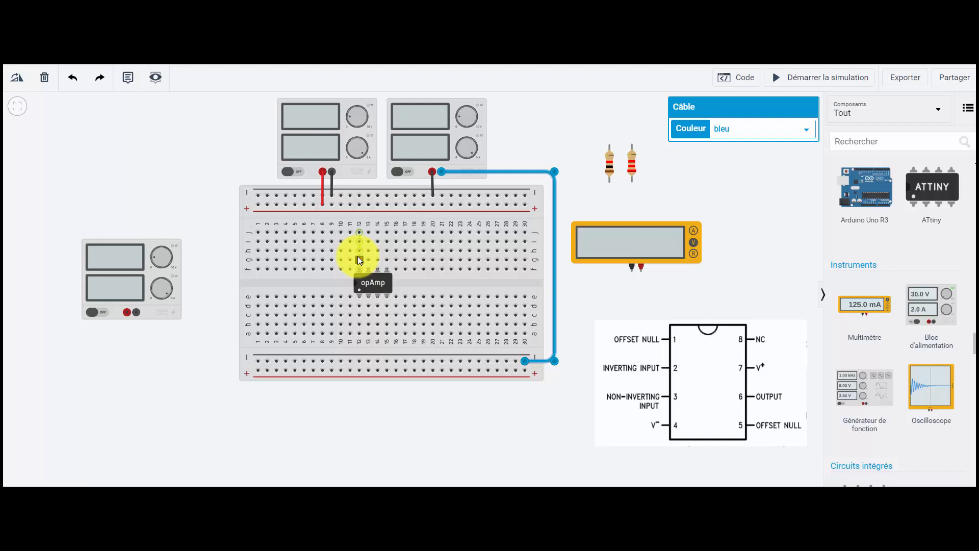
Step: Wire the op-amp's V+ pin from column 13, row j, to the upper positive rail and colour the cable red (rouge)
left_click(368, 232)
left_click(368, 204)
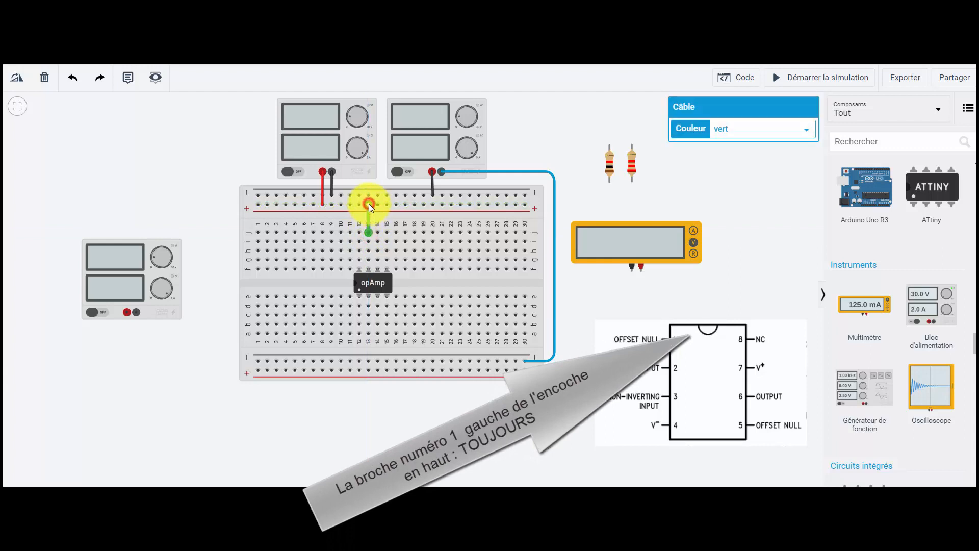
left_click(739, 133)
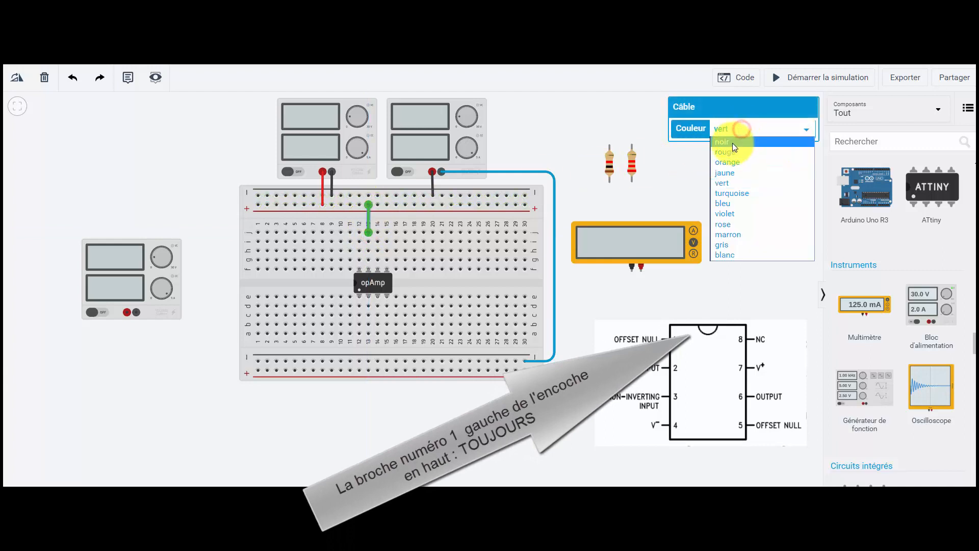
left_click(730, 149)
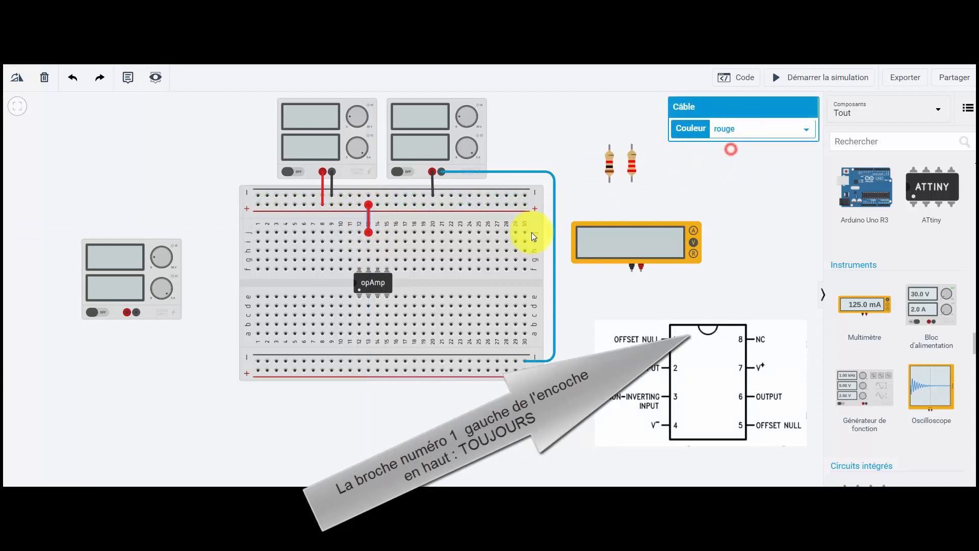
Step: Wire the op-amp's V− pin from column 15, row a, to the lower negative rail and colour the cable blue (bleu)
left_click(388, 330)
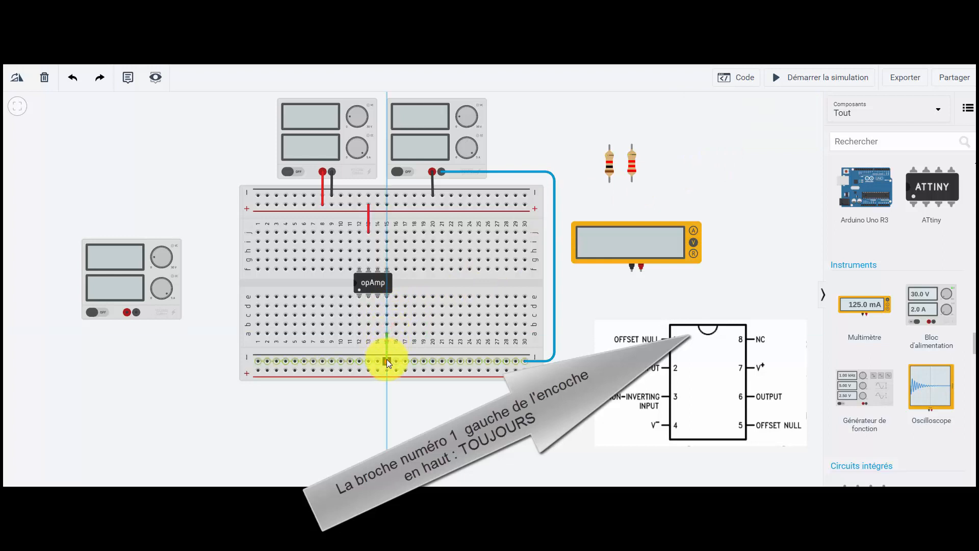
left_click(388, 361)
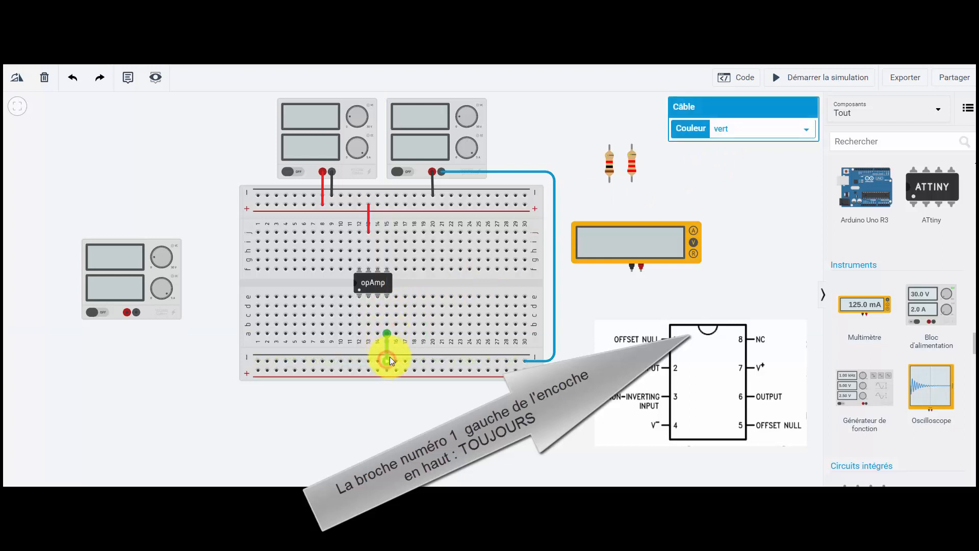
left_click(739, 131)
left_click(733, 204)
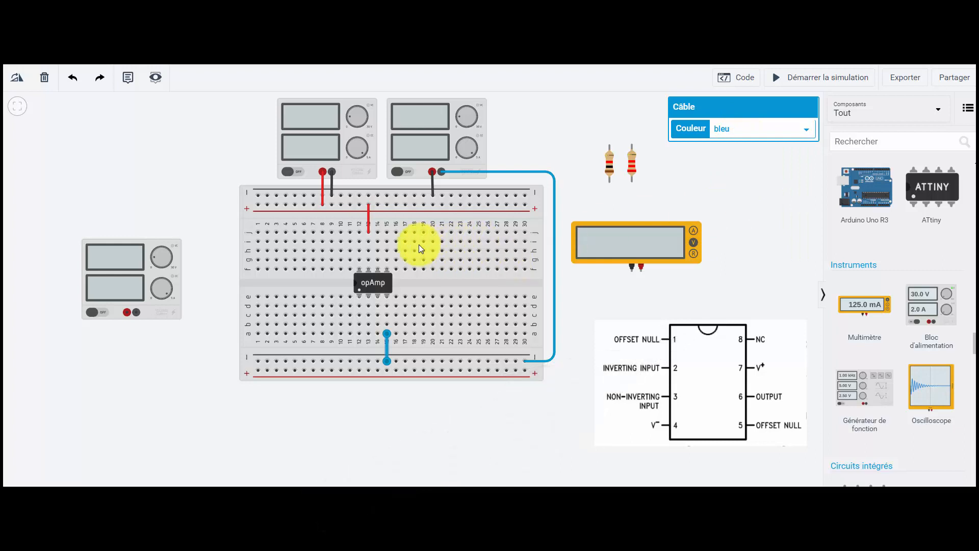
Step: Wire the third supply's negative terminal with square bends to the upper negative rail at column 1 and colour the cable black (noir)
left_click(137, 312)
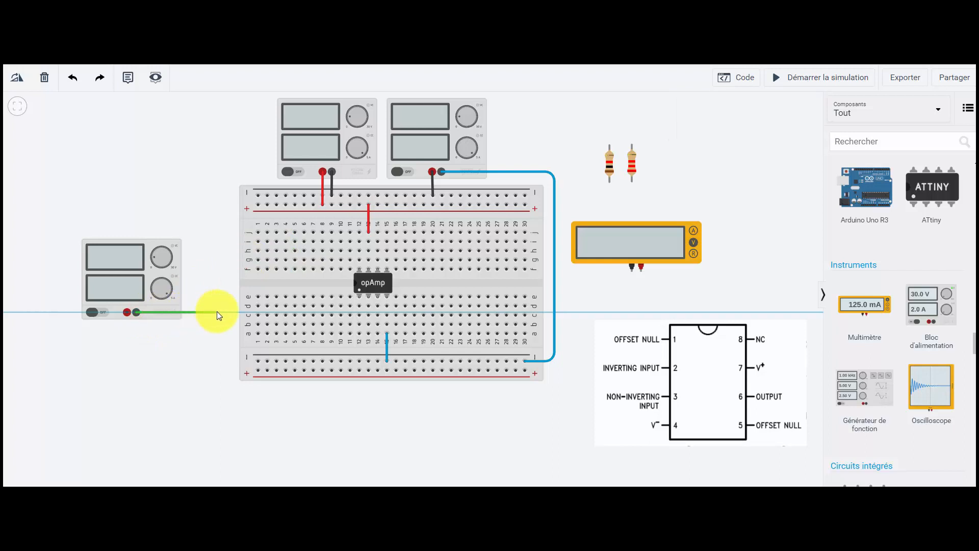
left_click(216, 311)
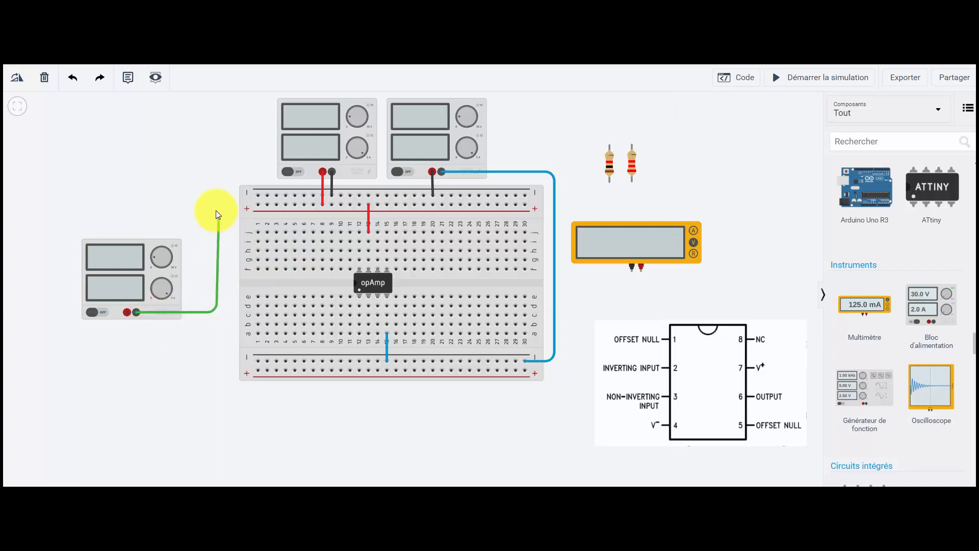
left_click(219, 194)
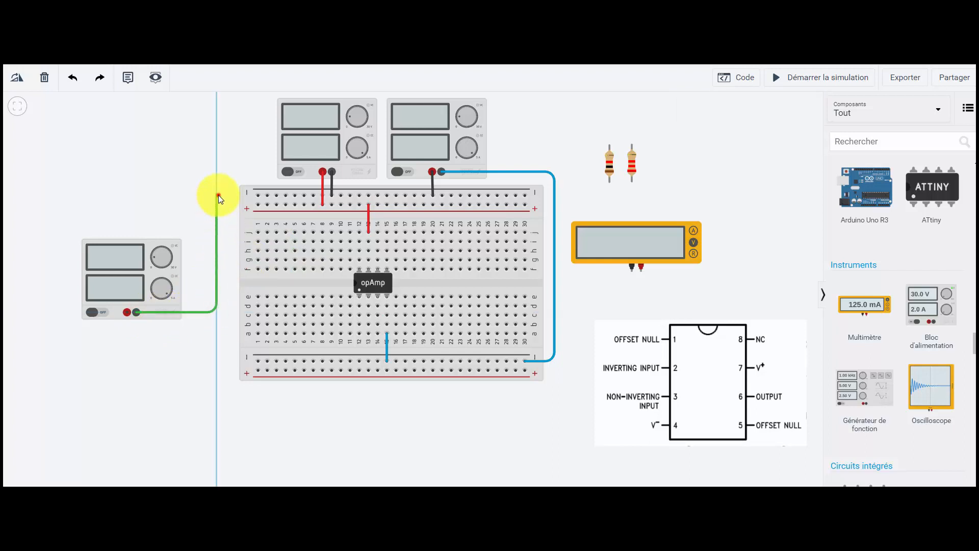
left_click(257, 196)
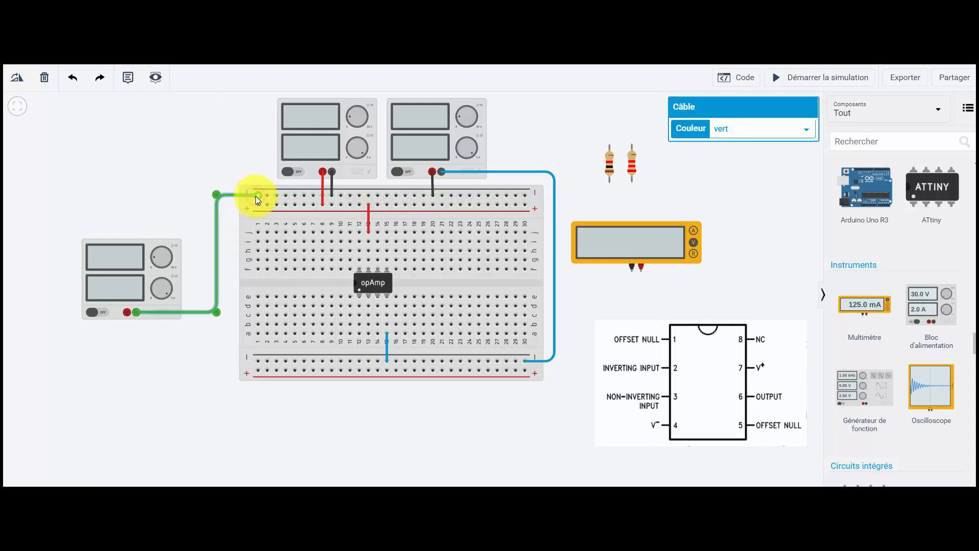
left_click(742, 133)
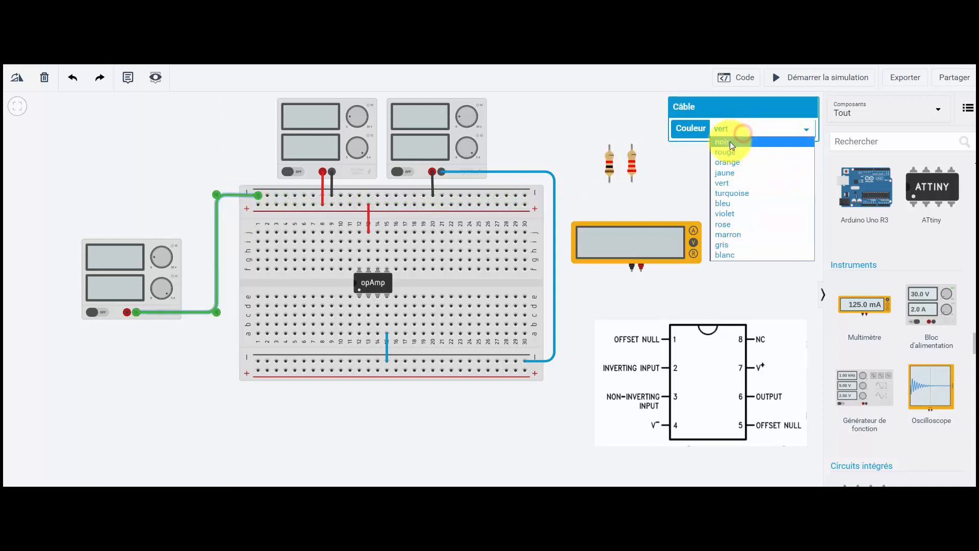
left_click(729, 141)
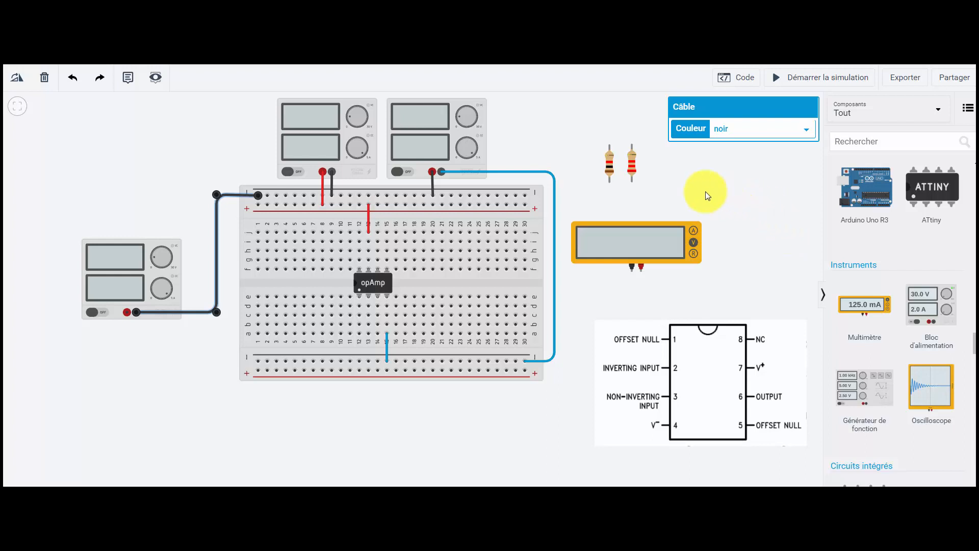
Step: Lay both resistors horizontally on the breadboard: 1 kΩ across columns 9 to 13 in row c, 2.20 kΩ across columns 10 to 14 in row h
left_click(611, 161)
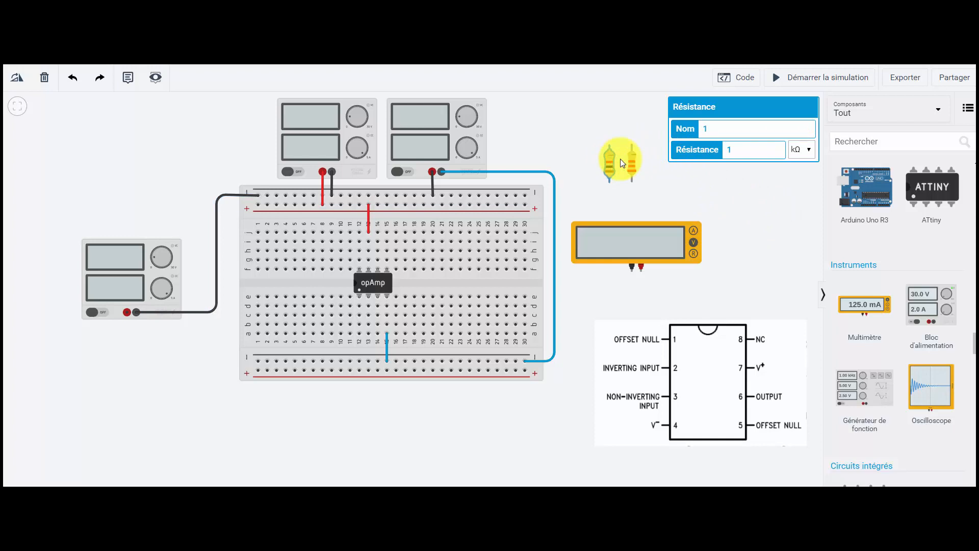
key("r")
left_click_drag(609, 161, 349, 314)
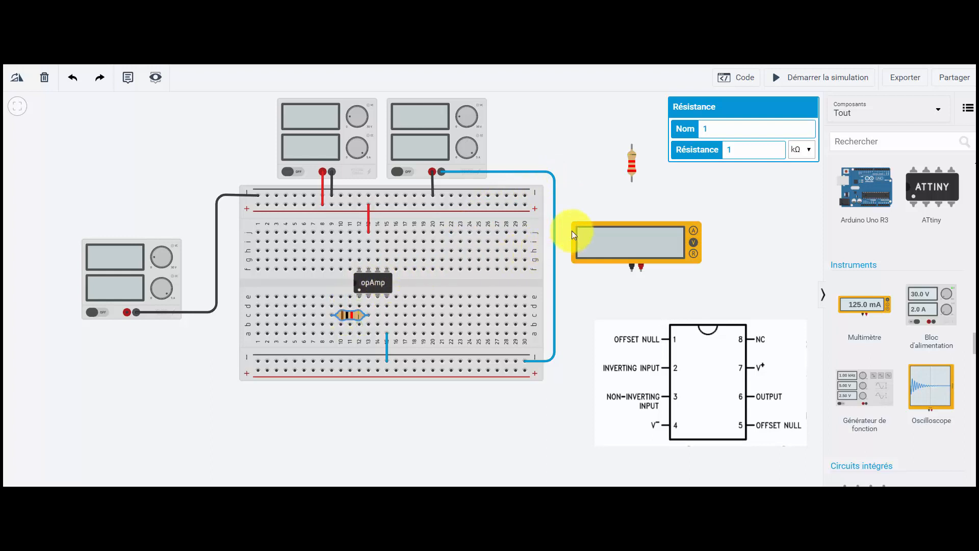
left_click(631, 162)
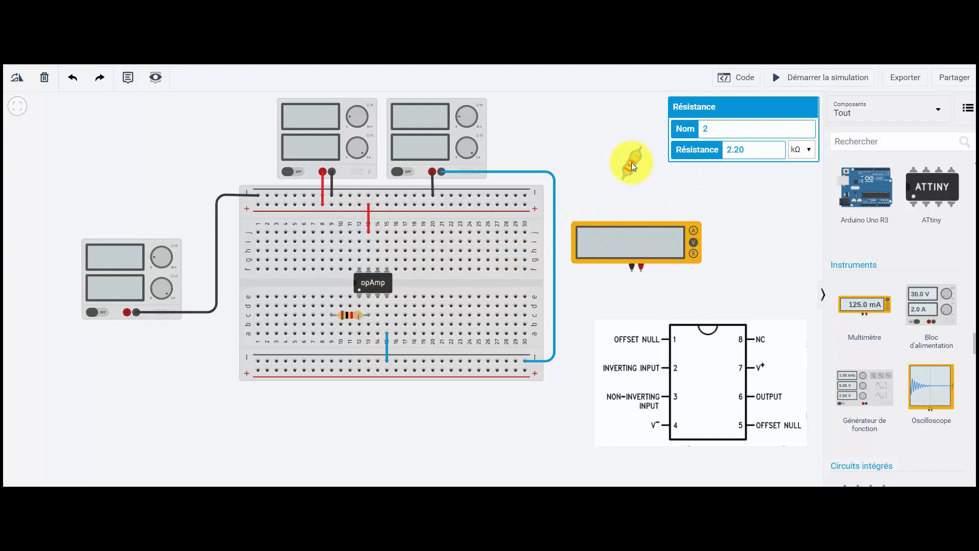
left_click_drag(631, 162, 353, 252)
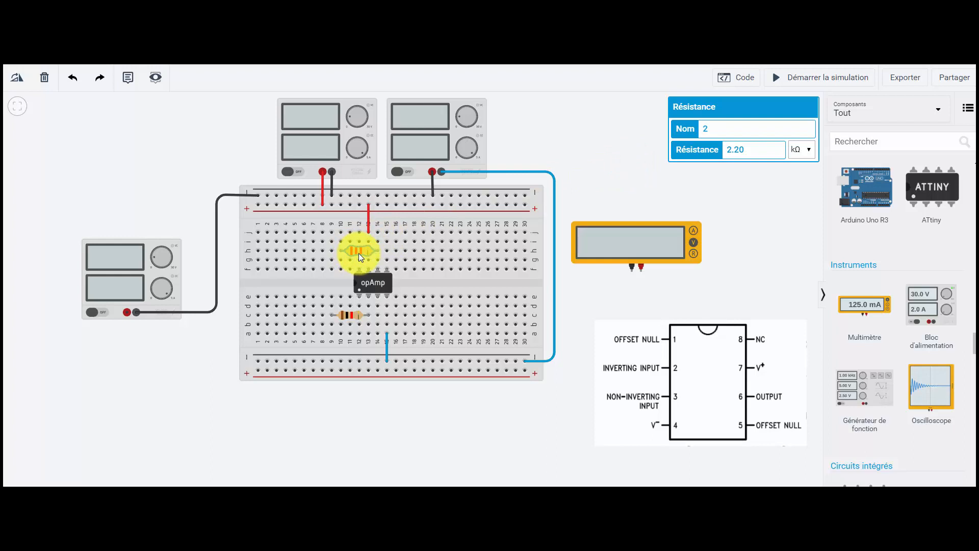
left_click(366, 232)
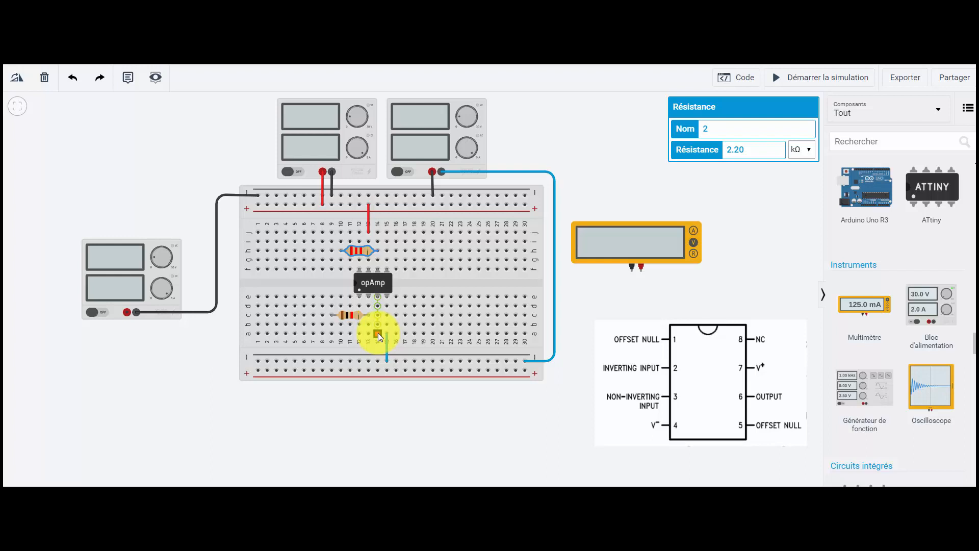
Step: Wire the op-amp's non-inverting input from column 14, row a, around the board to the upper negative rail and colour the cable black (noir)
left_click_drag(378, 332, 231, 332)
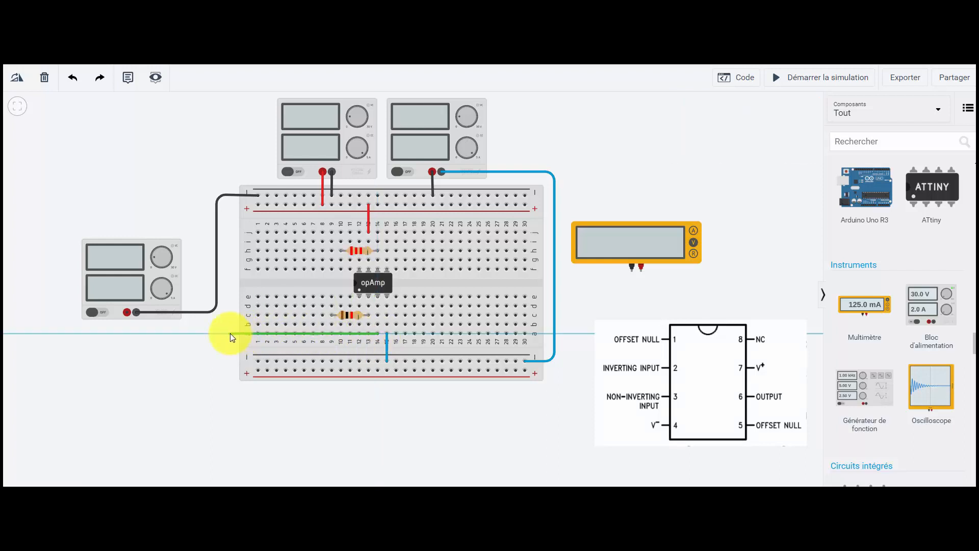
left_click(231, 332)
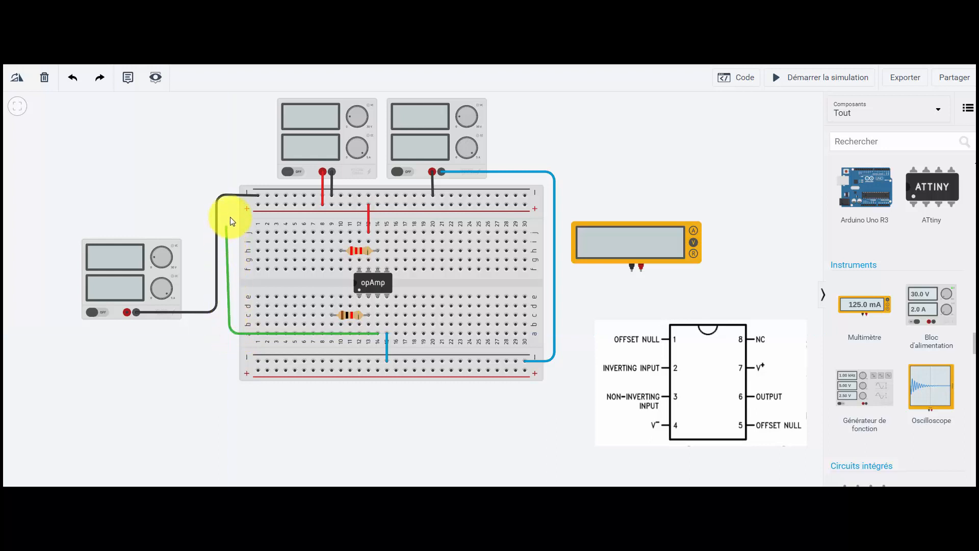
left_click(231, 176)
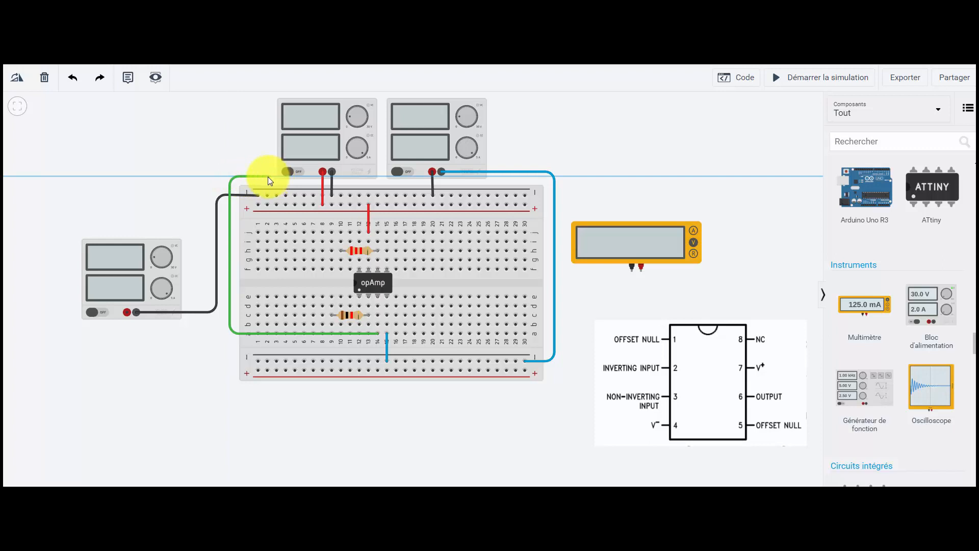
left_click(268, 176)
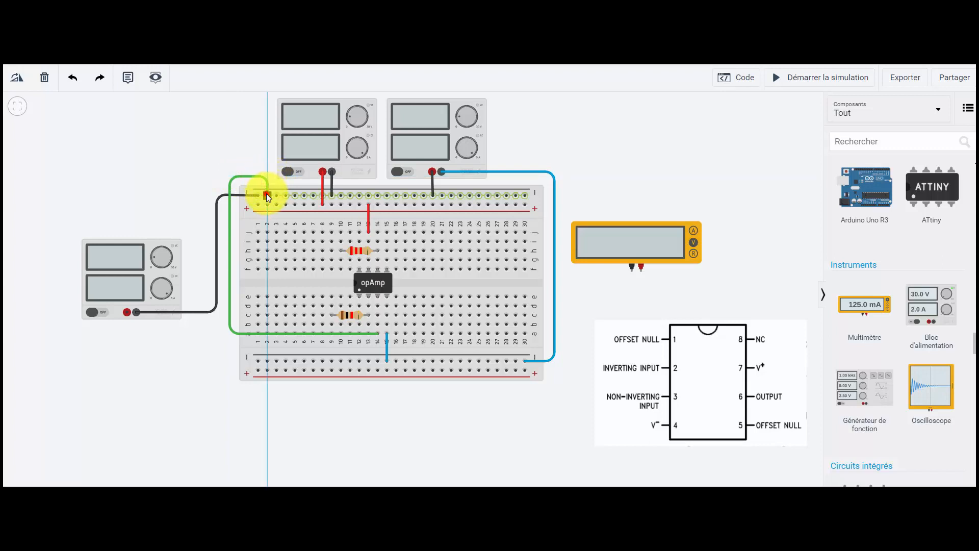
left_click(266, 195)
left_click(724, 128)
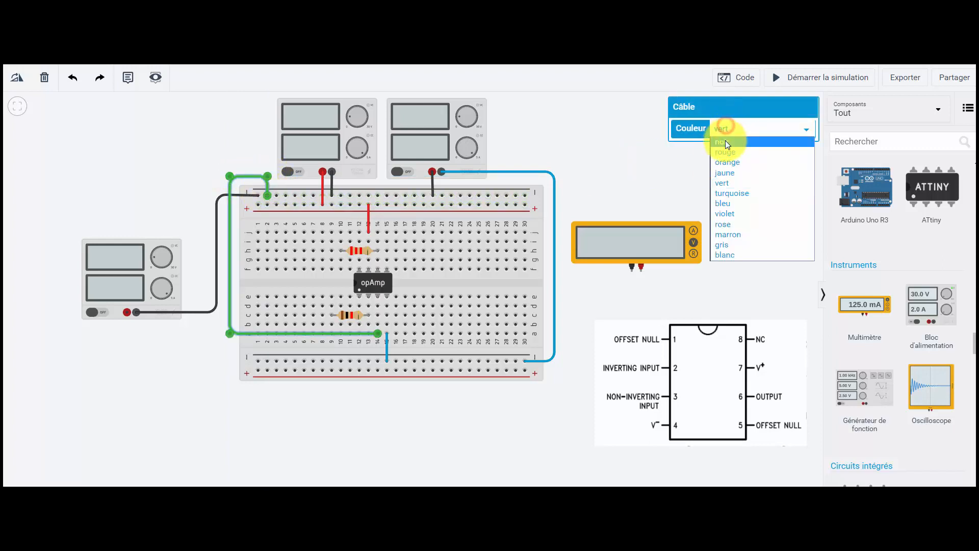
left_click(723, 141)
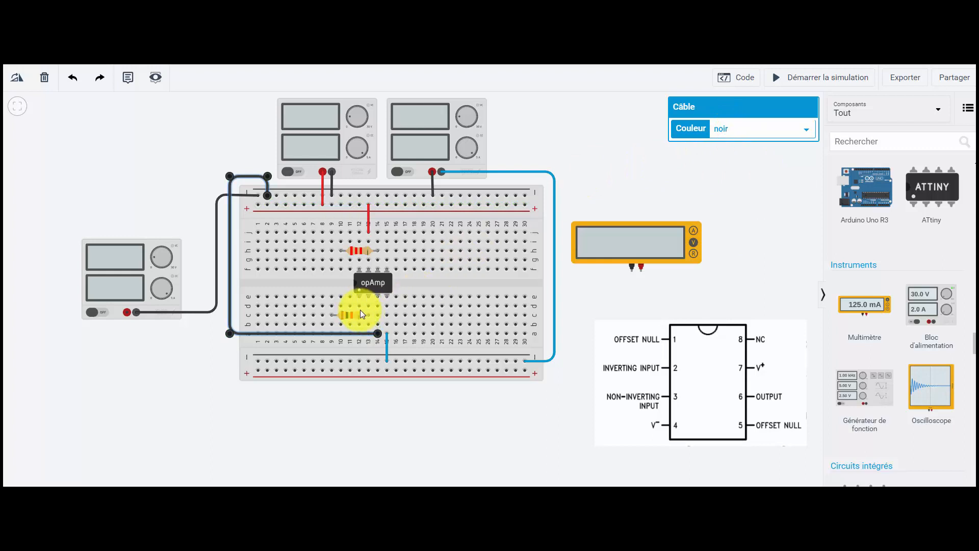
Step: Wire the third supply's positive terminal to column 9, row b, and lower the supply and its black cable's bend to straighten the cables
left_click(126, 314)
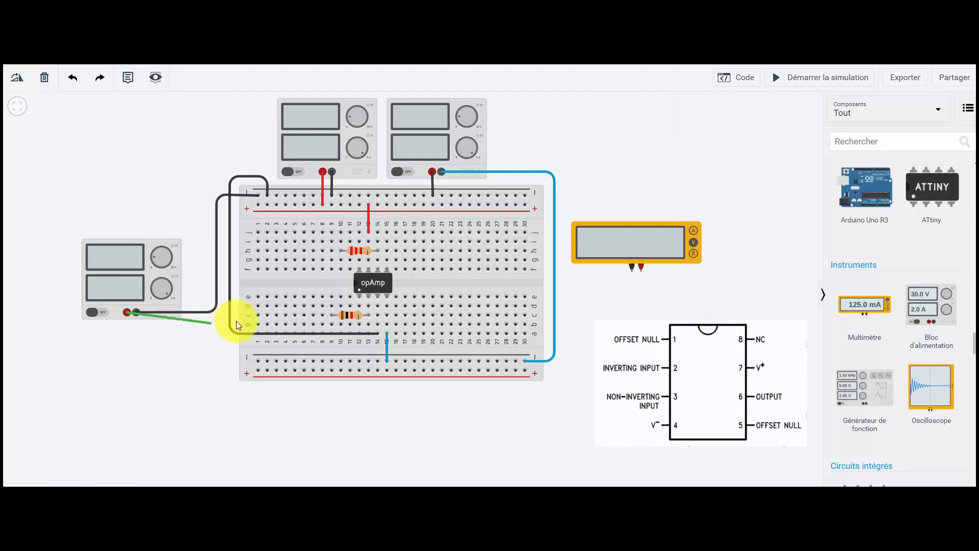
left_click(332, 325)
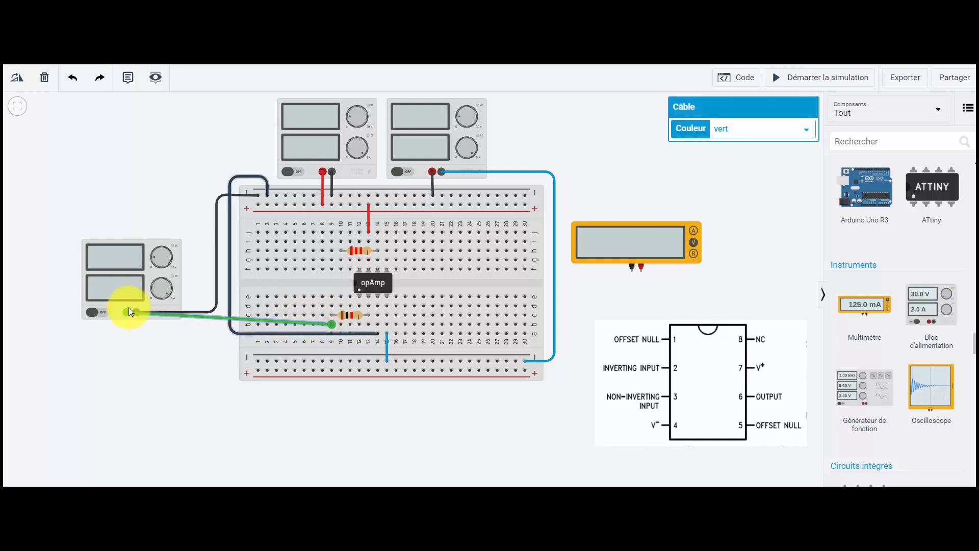
left_click(125, 288)
left_click_drag(125, 290, 124, 295)
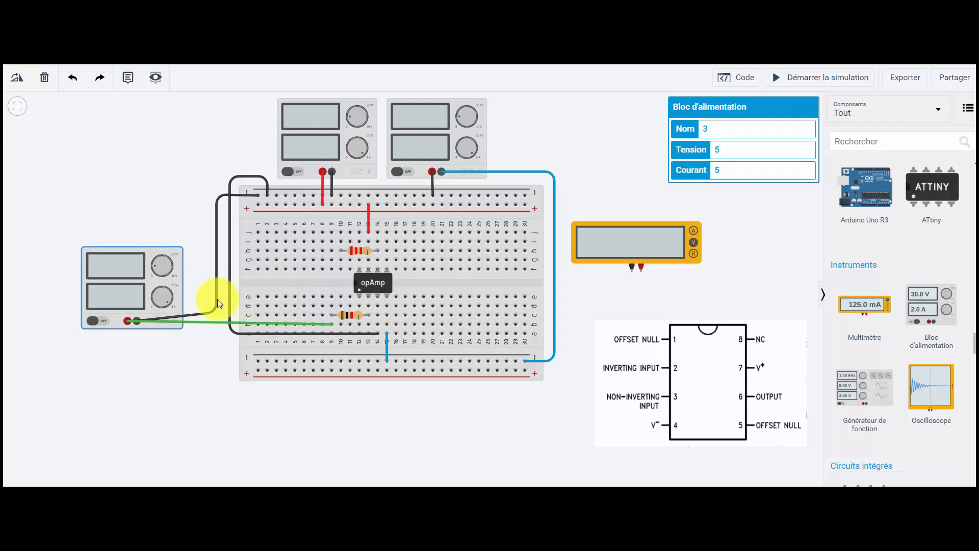
left_click_drag(216, 301, 217, 321)
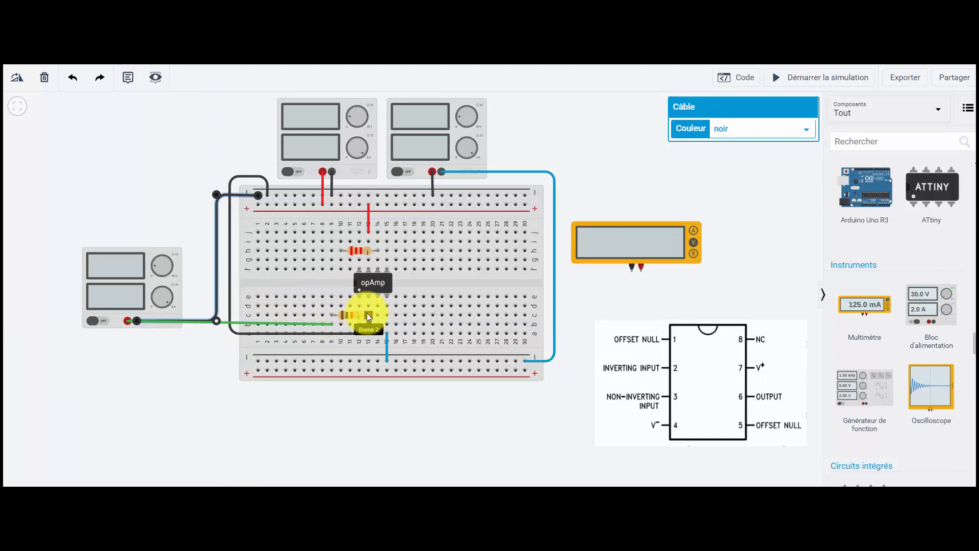
Step: Link the inverting input's column 13 to column 10 along row d, and bridge column 10 from row e to row g
left_click_drag(367, 316, 367, 297)
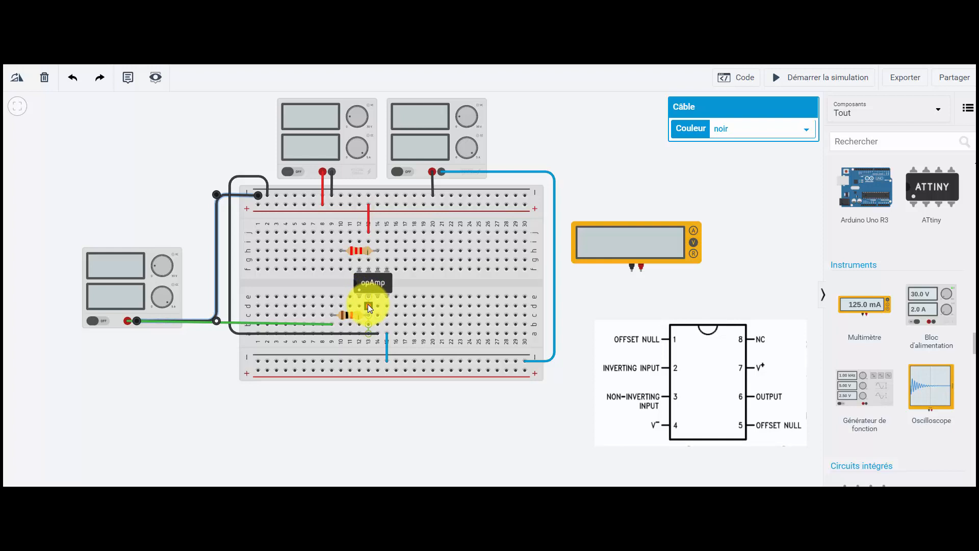
left_click_drag(368, 304, 340, 261)
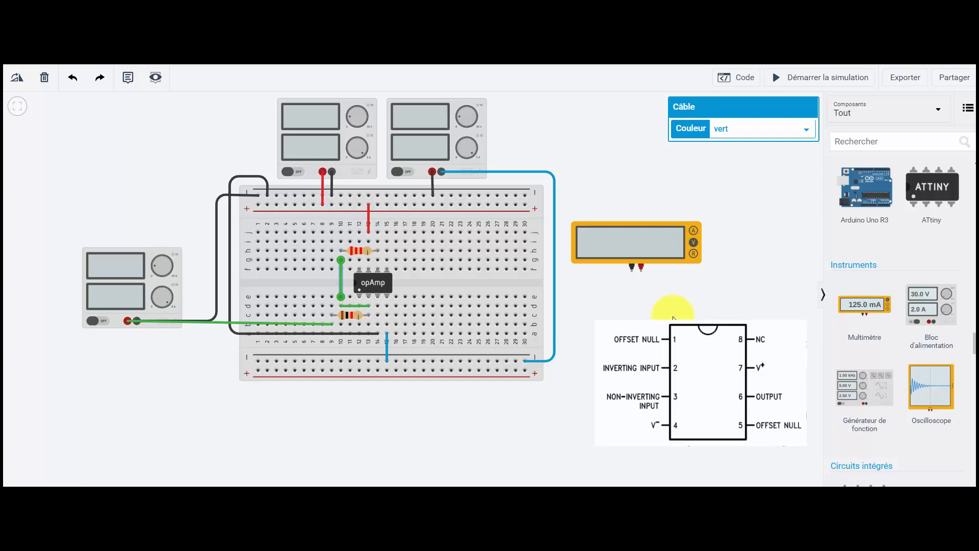
Step: Raise the multimeter beside the breadboard, wire its negative terminal to the upper negative rail at column 30, and colour the cable black (noir)
left_click_drag(639, 243, 641, 208)
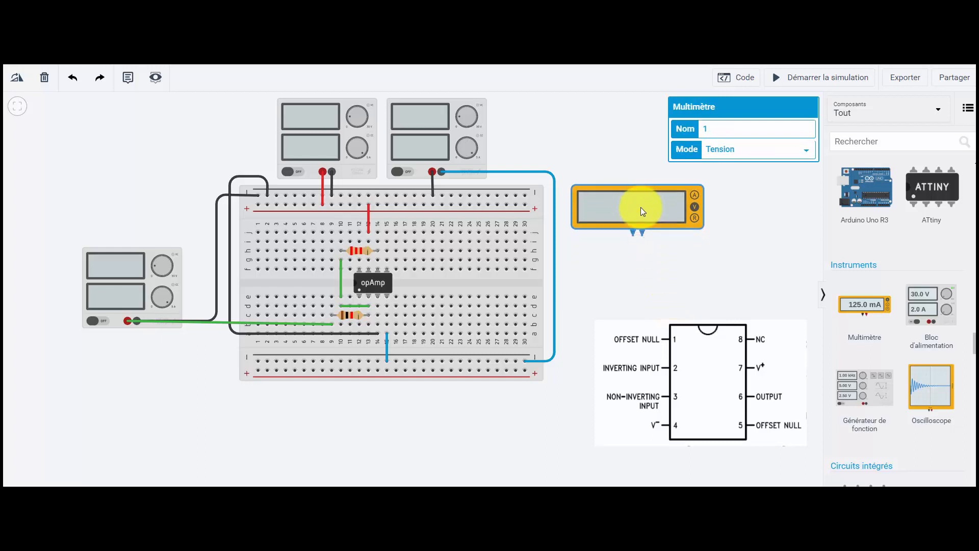
left_click(637, 261)
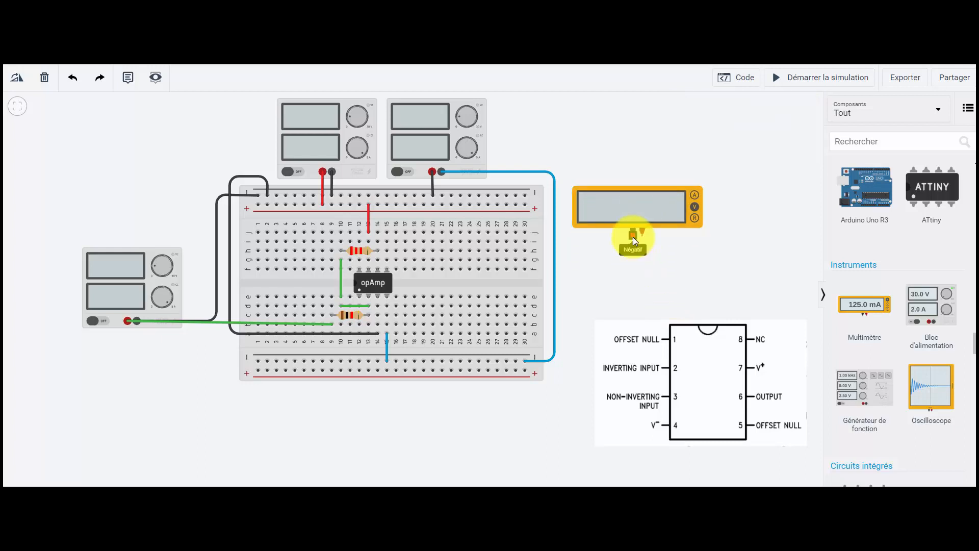
left_click(632, 236)
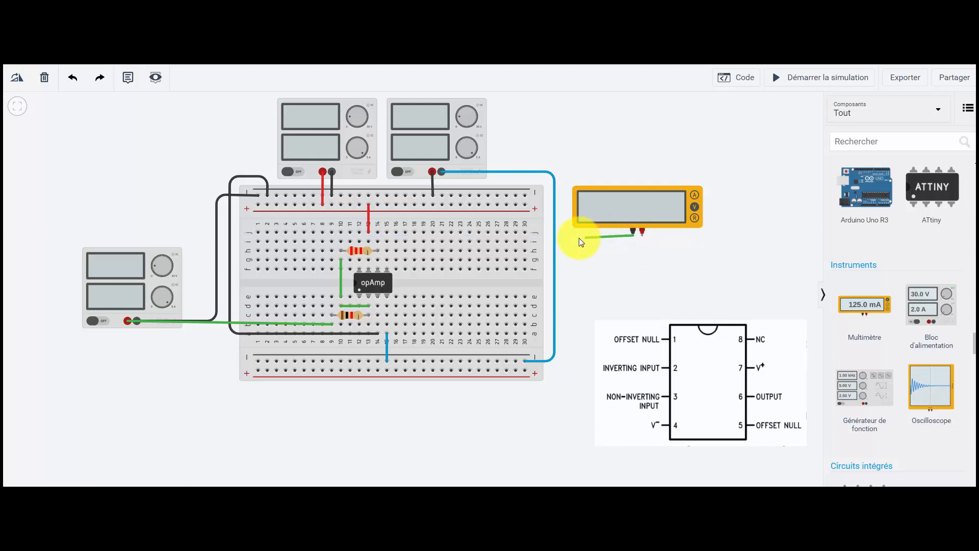
left_click(565, 234)
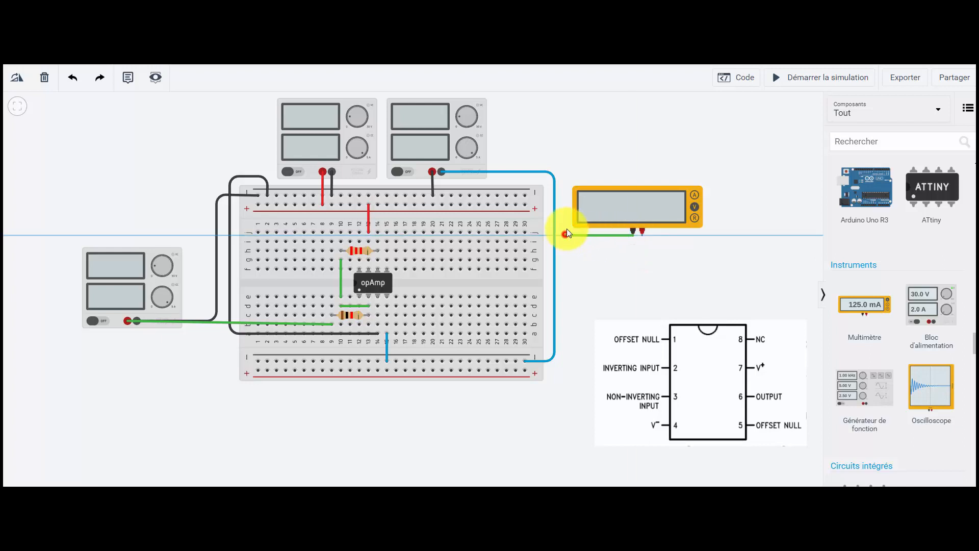
left_click(567, 192)
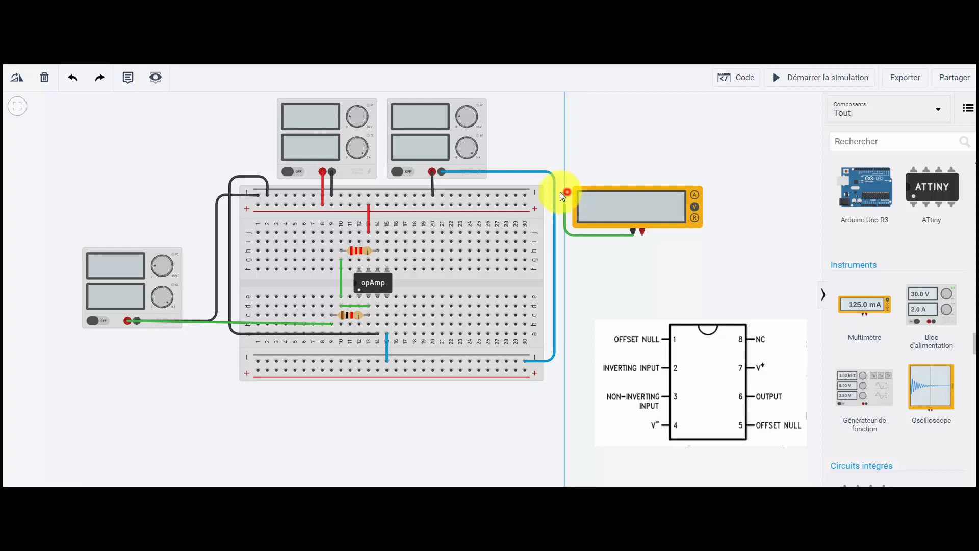
left_click(527, 195)
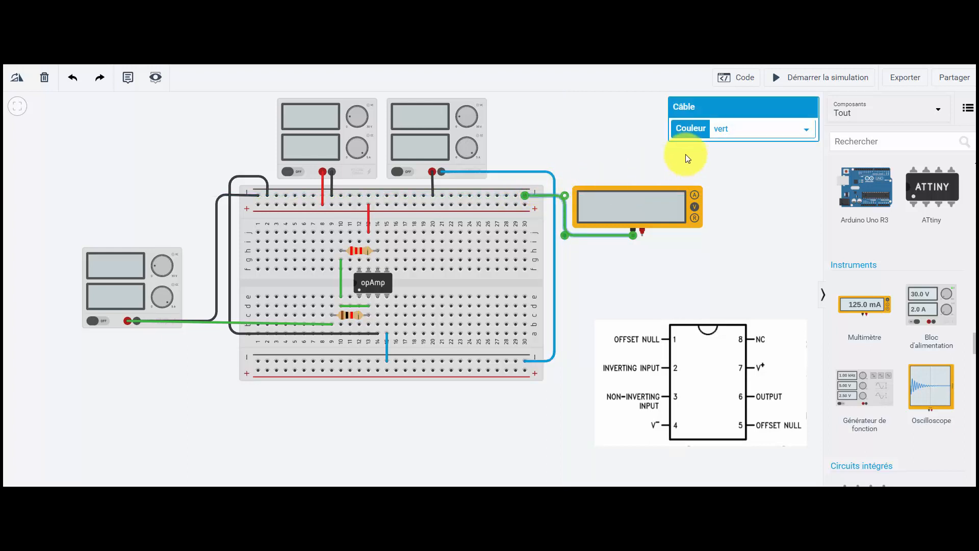
left_click(734, 131)
left_click(730, 143)
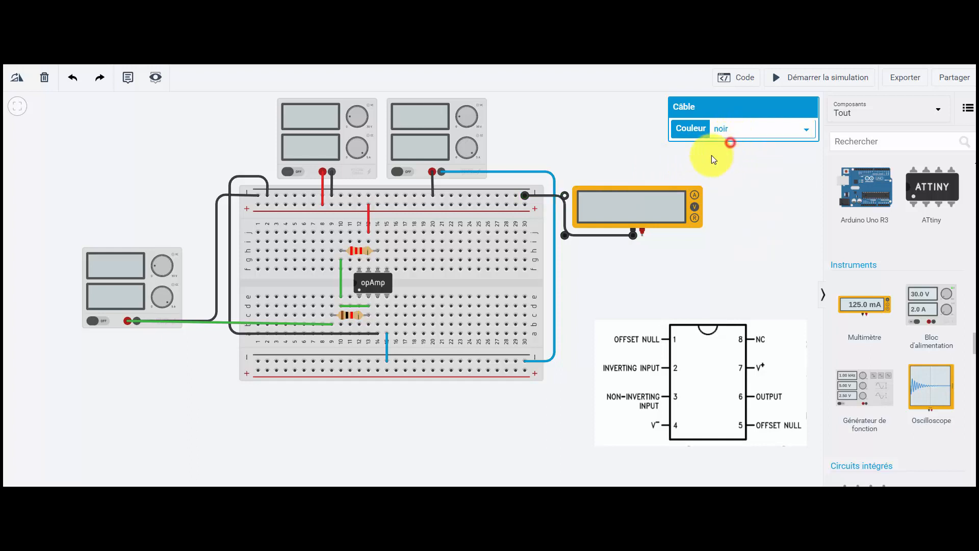
Step: Wire the multimeter's positive terminal to the op-amp output at column 14, row g, with a right-angle bend below the terminal
left_click(644, 235)
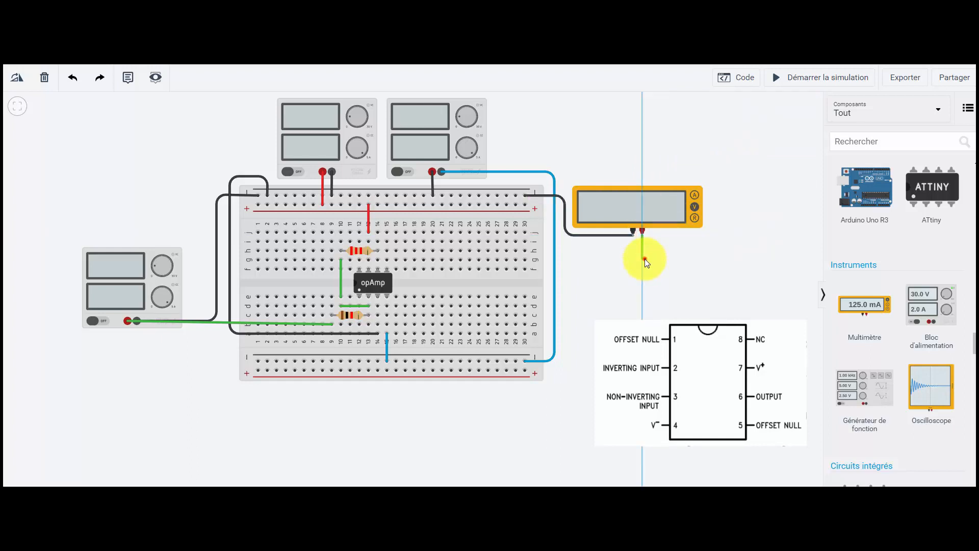
left_click(644, 258)
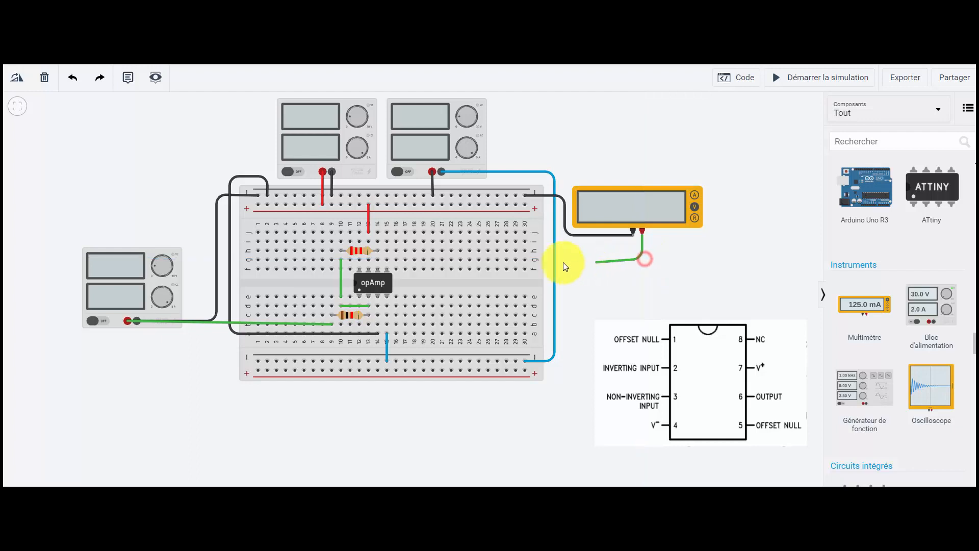
left_click(378, 259)
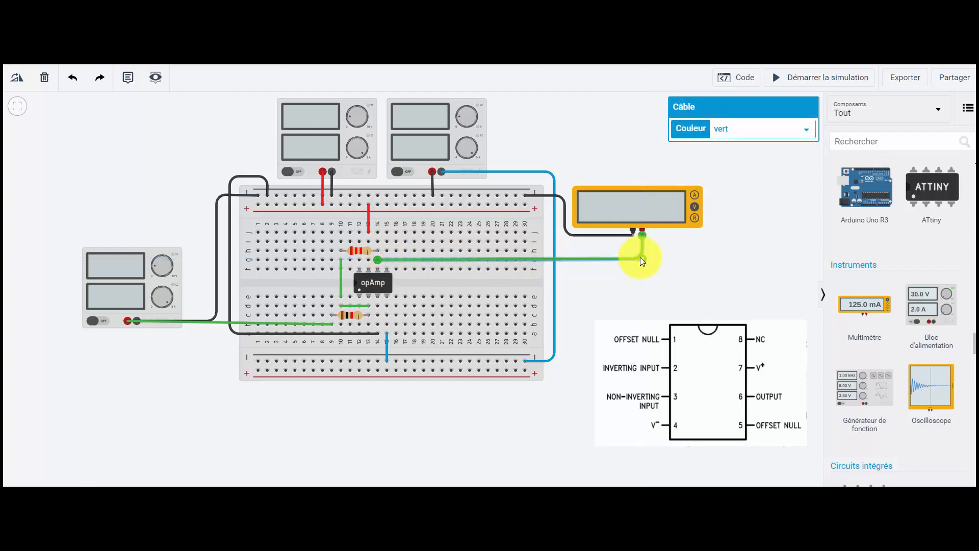
left_click_drag(641, 258, 641, 259)
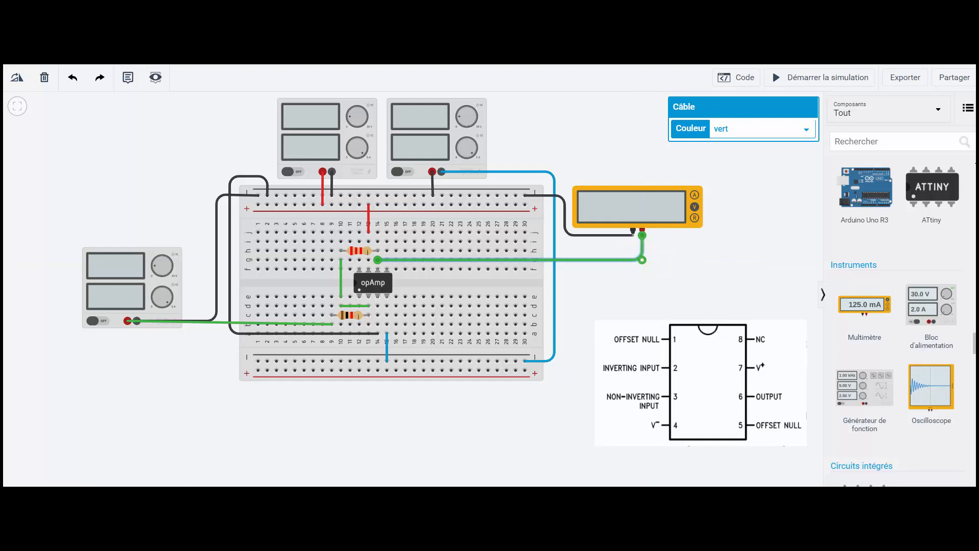
left_click(691, 319)
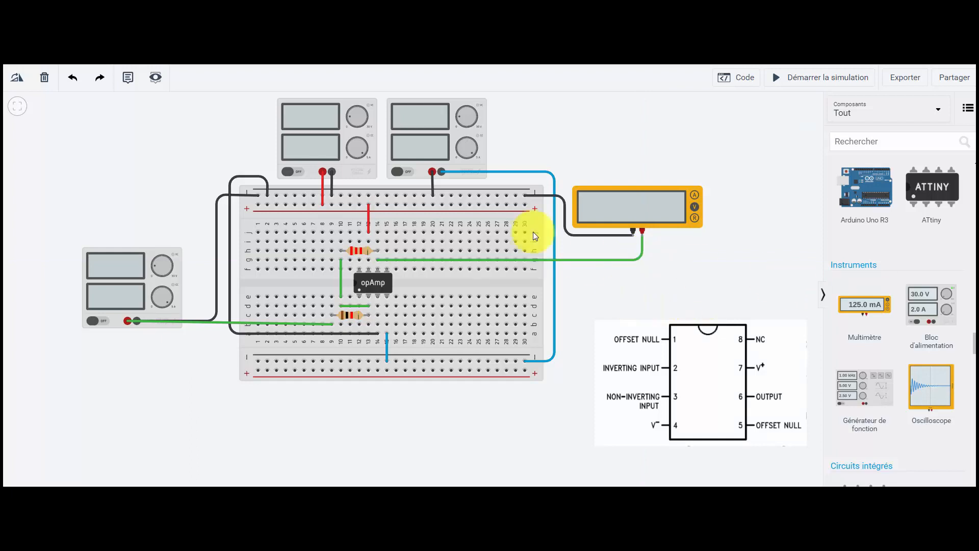
Step: Set the voltage of both power supplies above the breadboard to 15 V
left_click(416, 132)
left_click(723, 149)
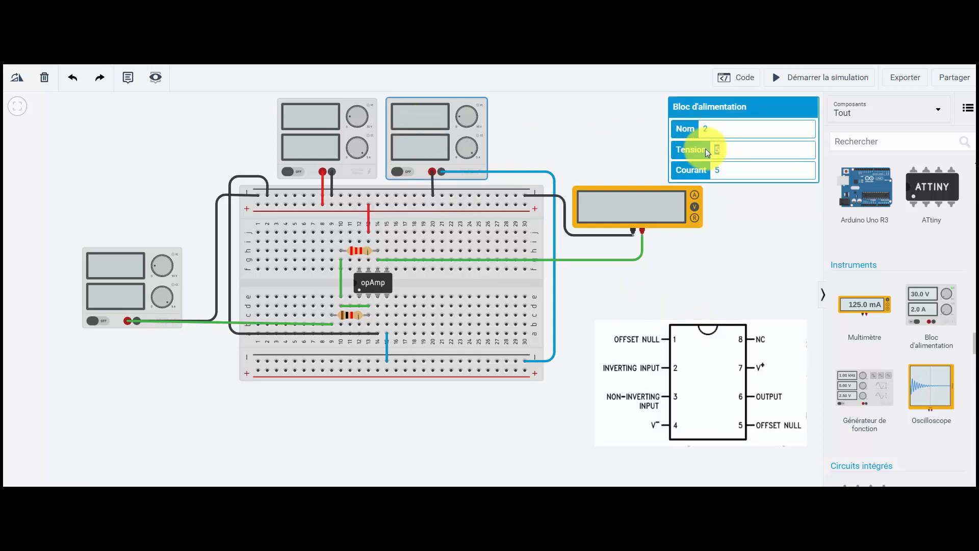
type("15")
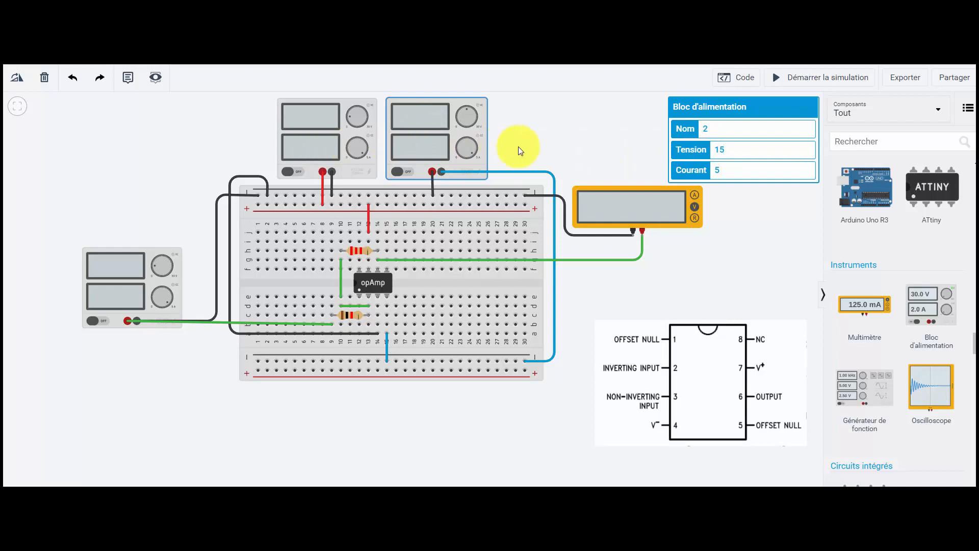
left_click(724, 168)
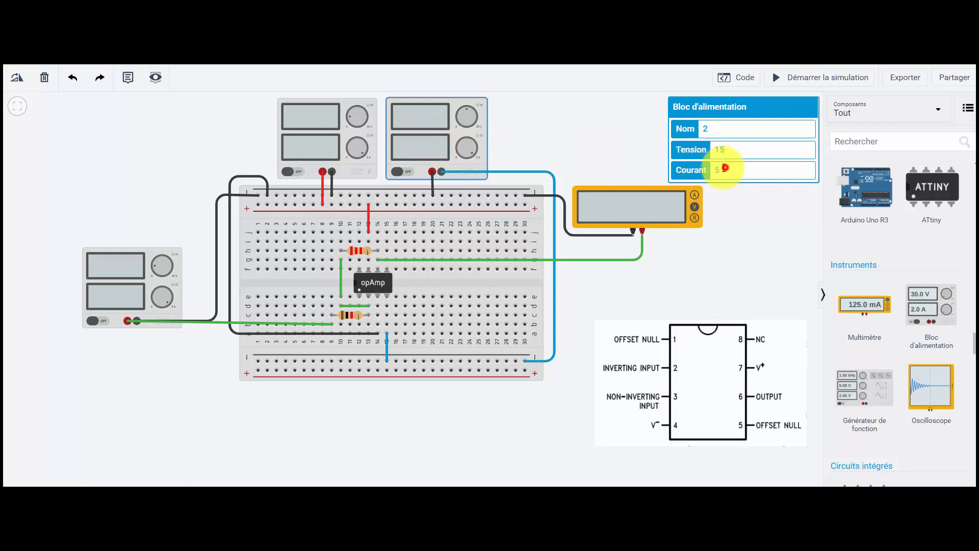
left_click(337, 141)
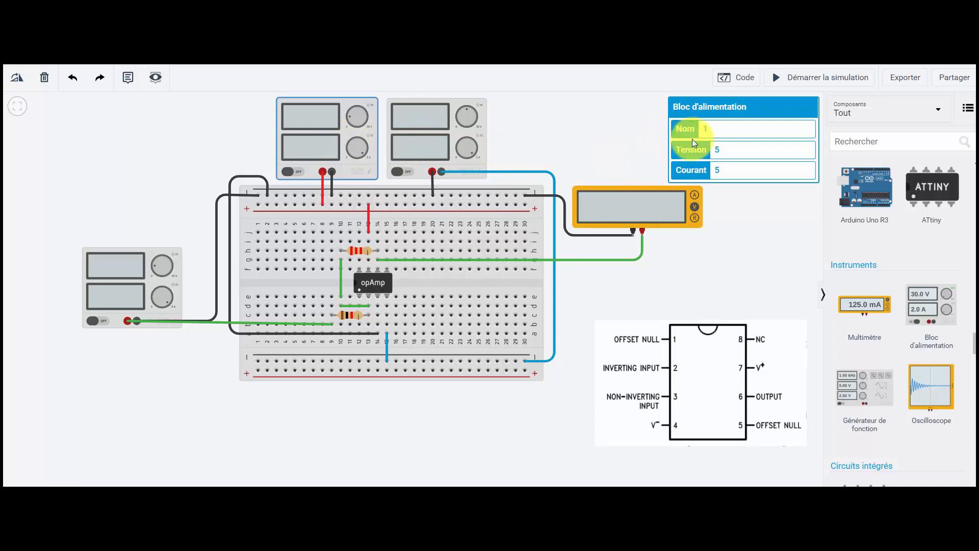
left_click(716, 150)
type("1")
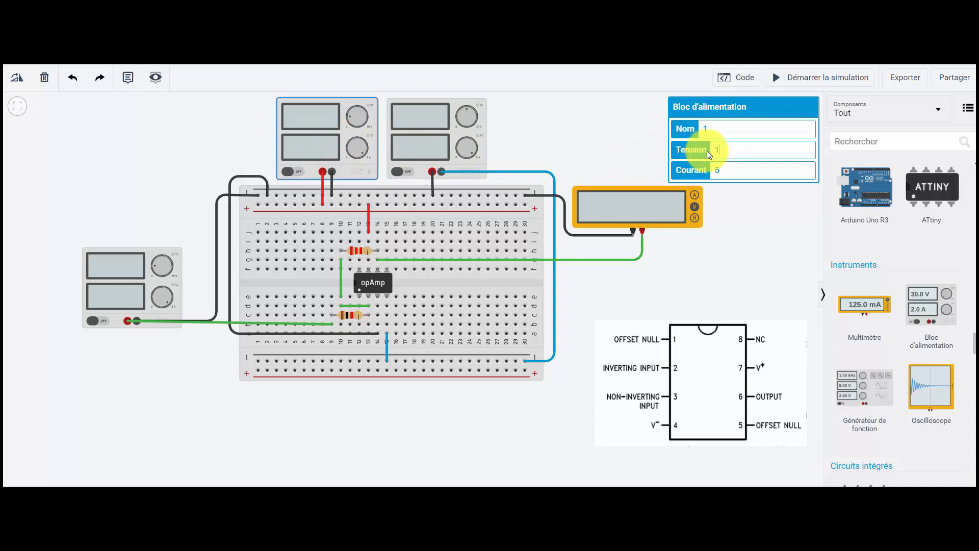
type("0")
left_click(557, 148)
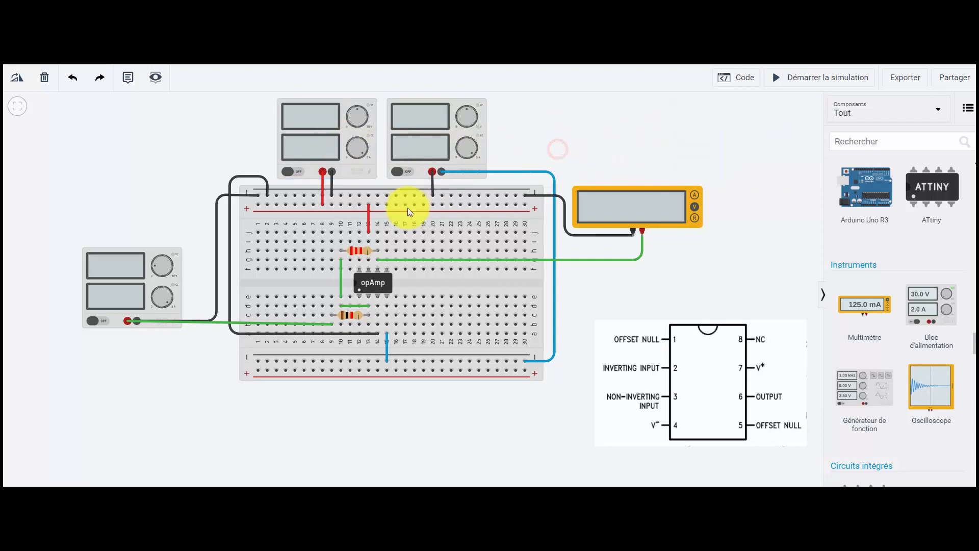
Step: Set the third supply's voltage to 4 V and start the simulation
left_click(129, 293)
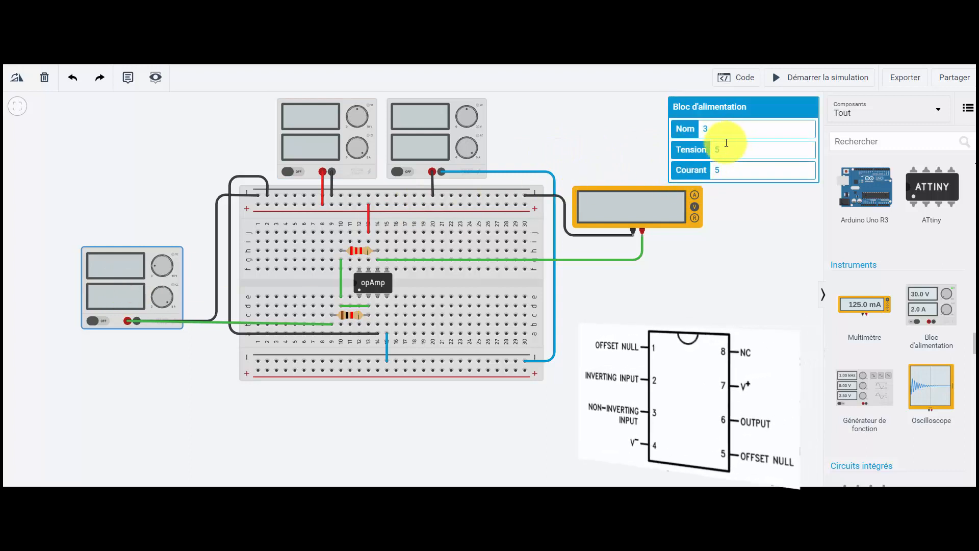
double_click(712, 151)
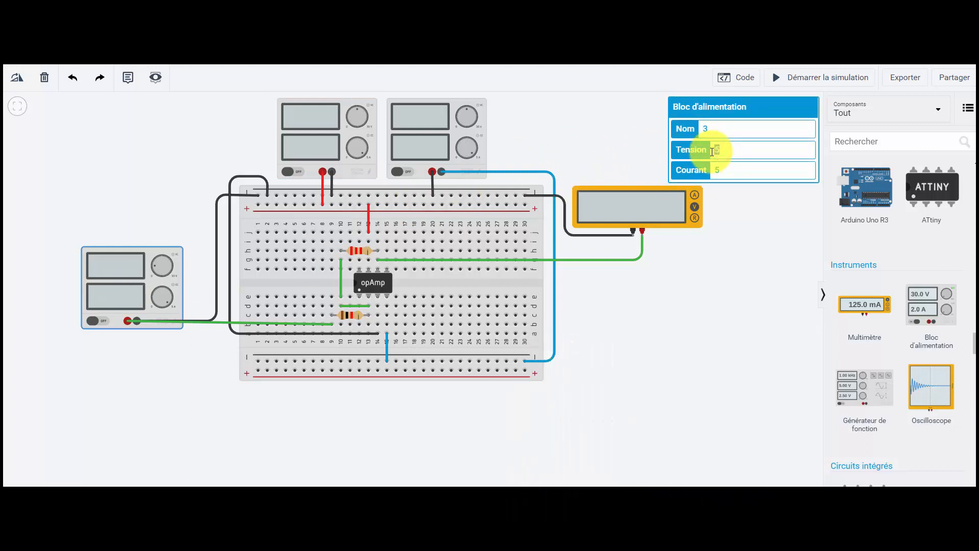
type("4")
left_click(611, 148)
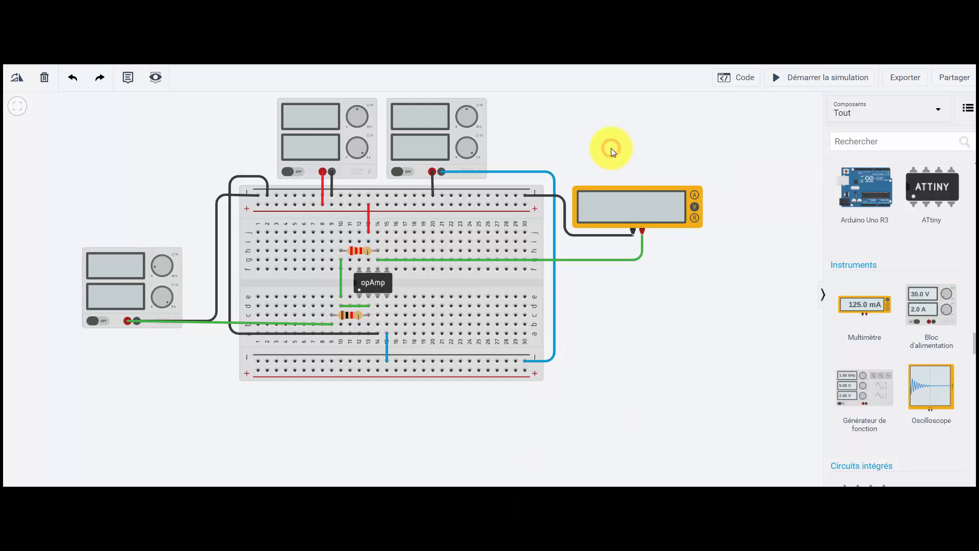
left_click(711, 300)
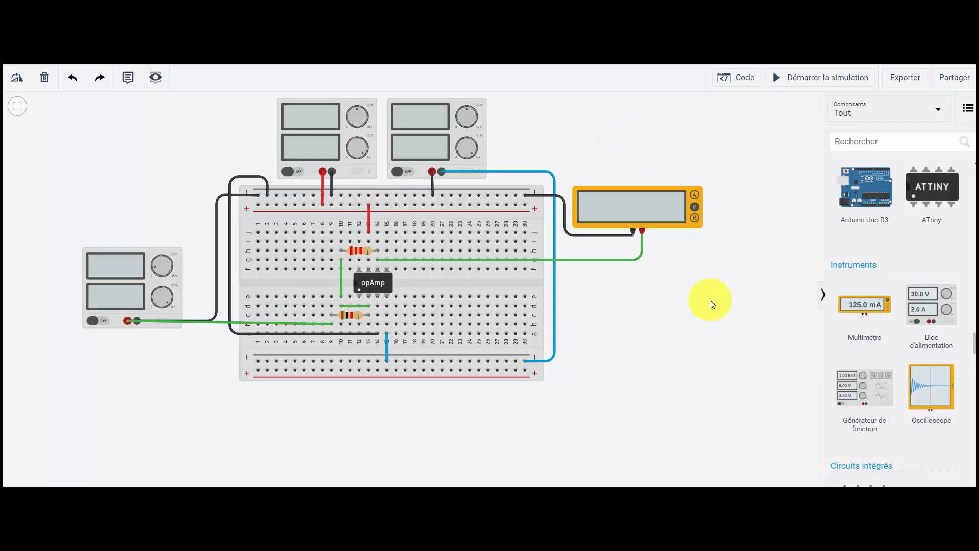
left_click(798, 85)
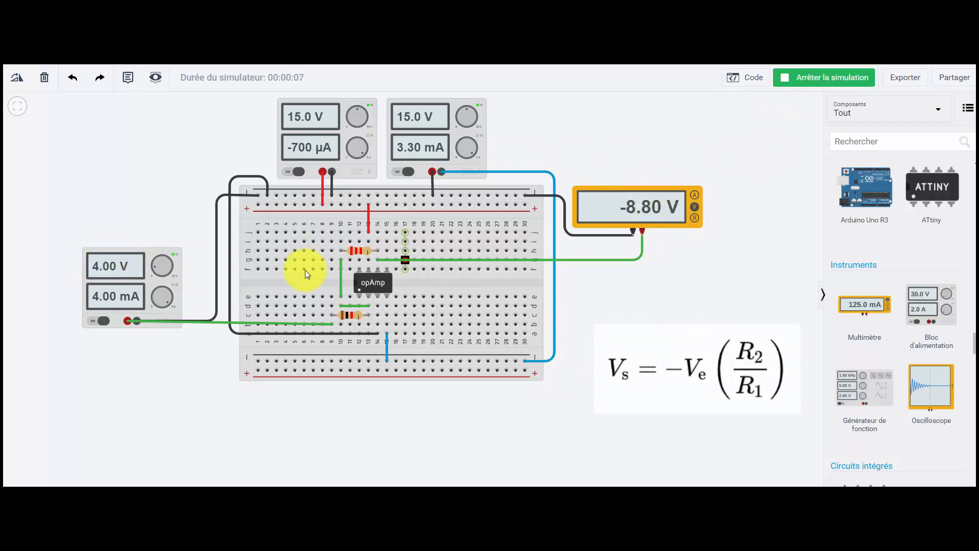
Step: Set the third supply's voltage to 1 V while the simulation runs, and stop the simulation
left_click(101, 271)
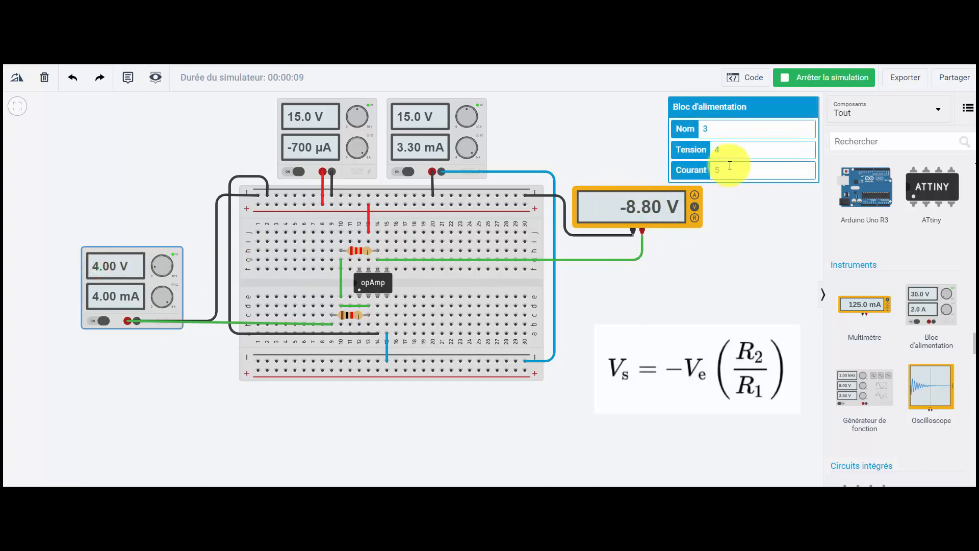
left_click_drag(732, 153, 714, 153)
type("1")
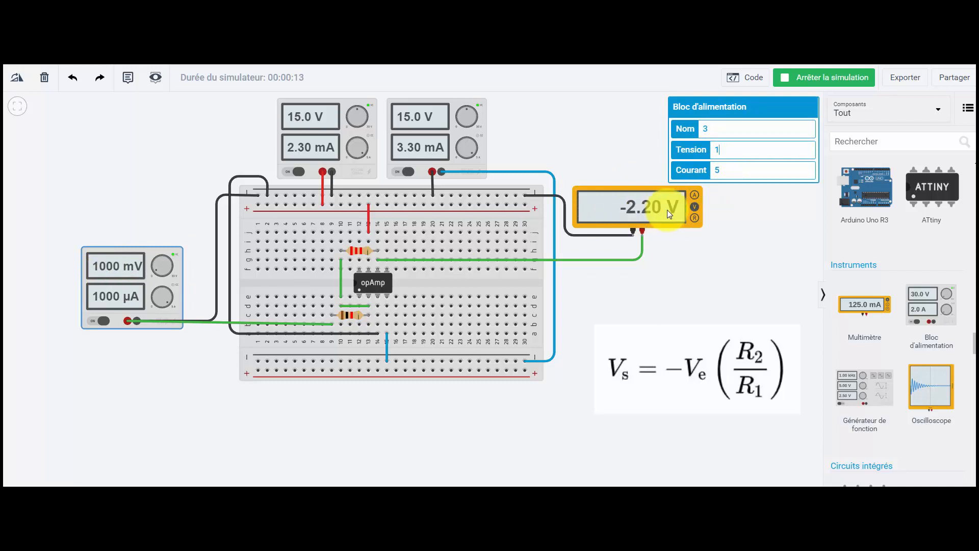
left_click(769, 240)
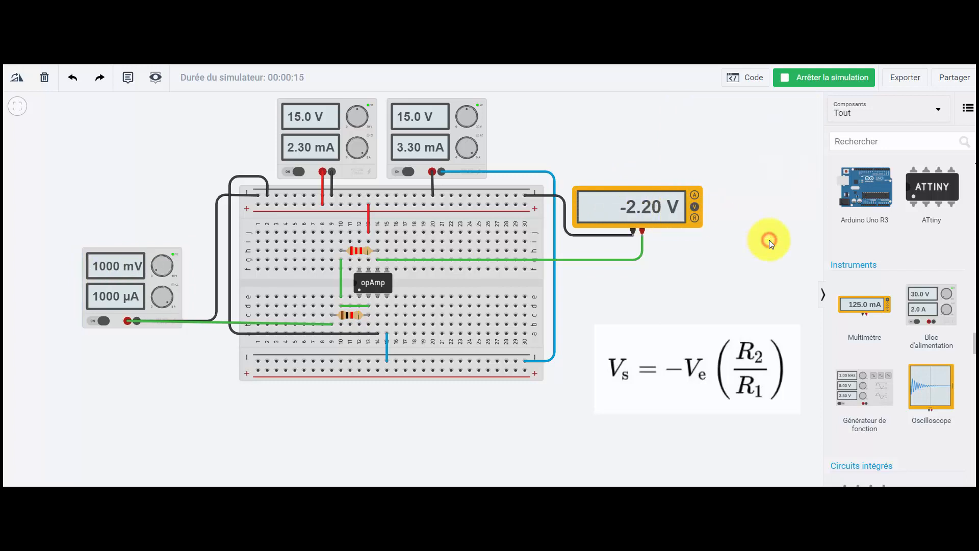
left_click(833, 81)
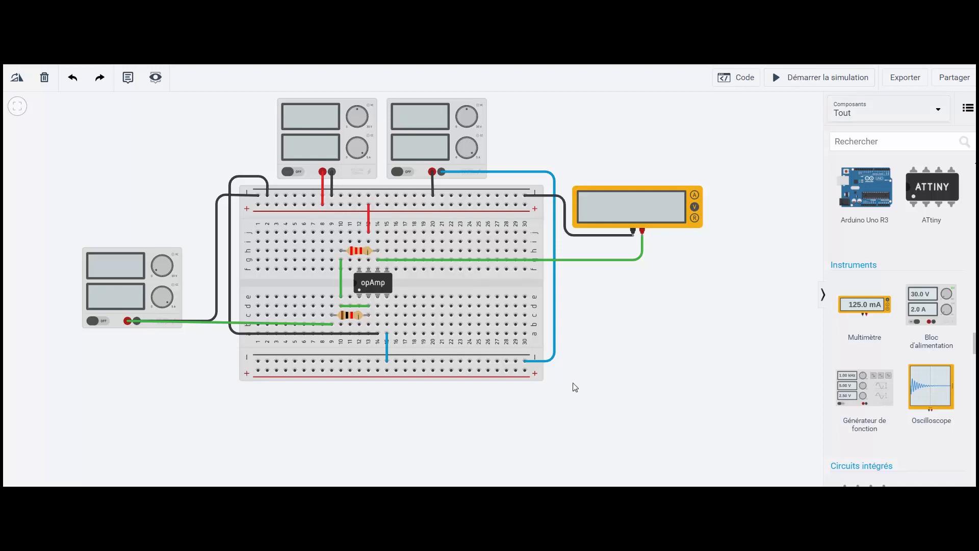
Step: Colour the third supply's positive cable turquoise and the multimeter's positive cable violet
left_click(256, 321)
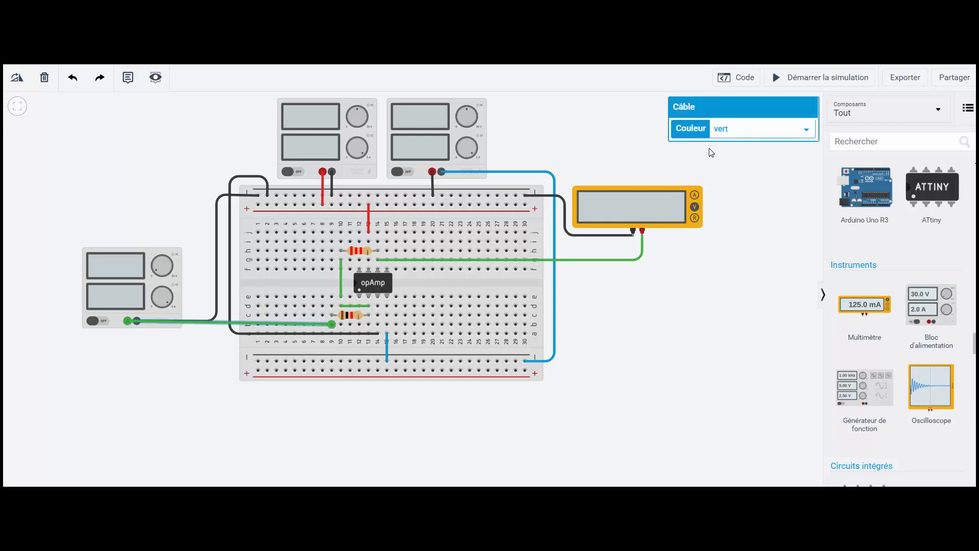
left_click(743, 129)
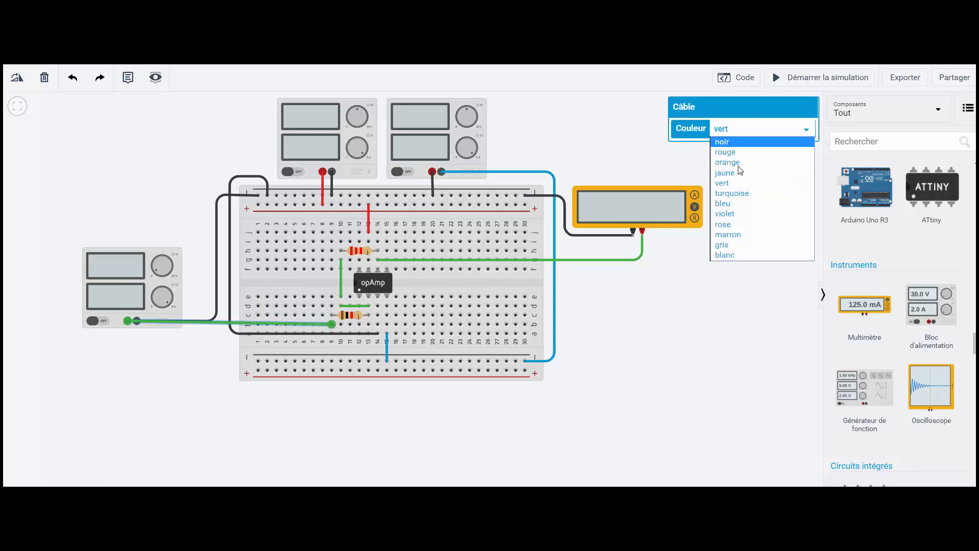
left_click(732, 194)
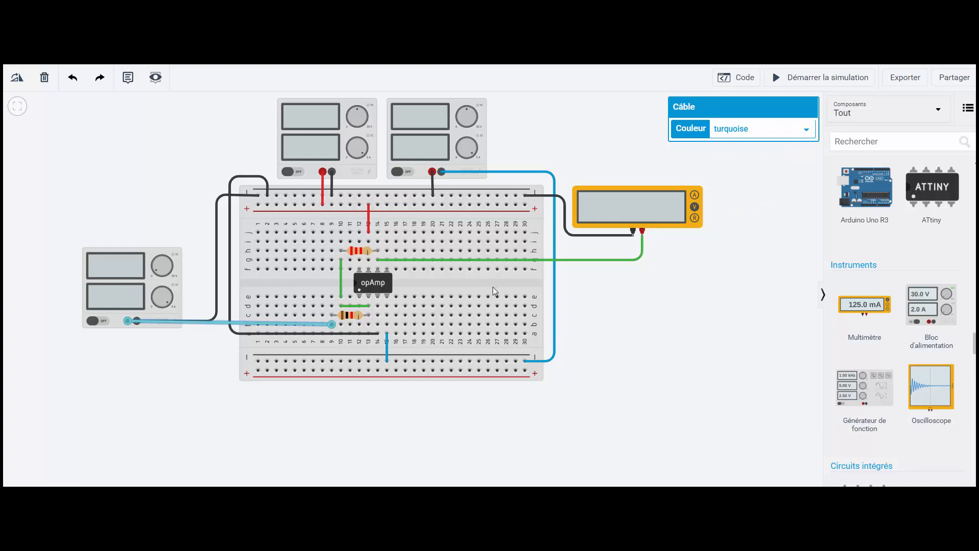
left_click(481, 260)
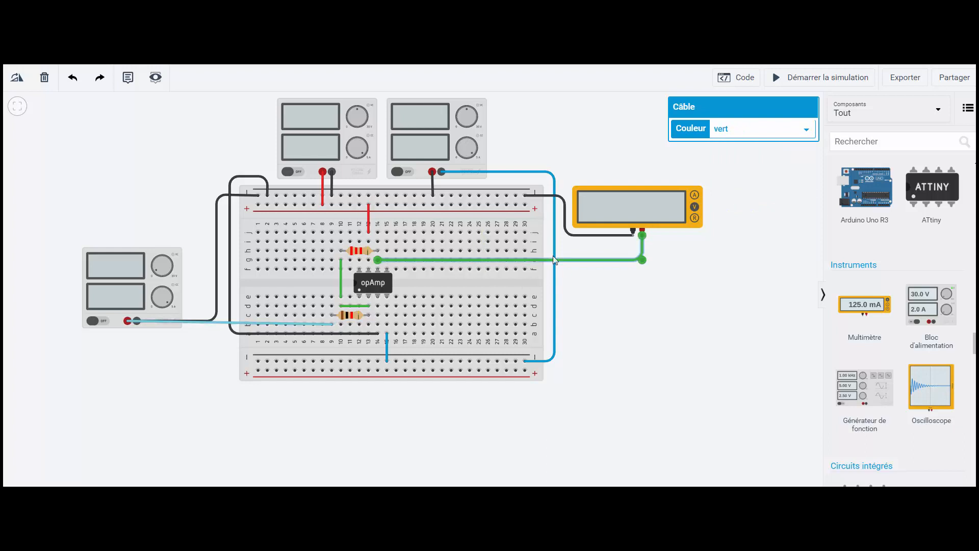
left_click(761, 131)
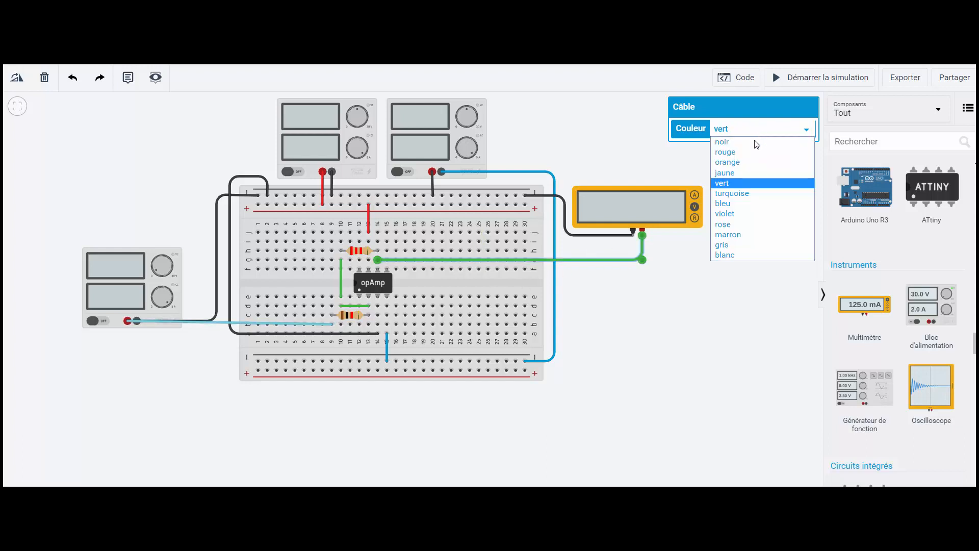
left_click(735, 214)
left_click(625, 327)
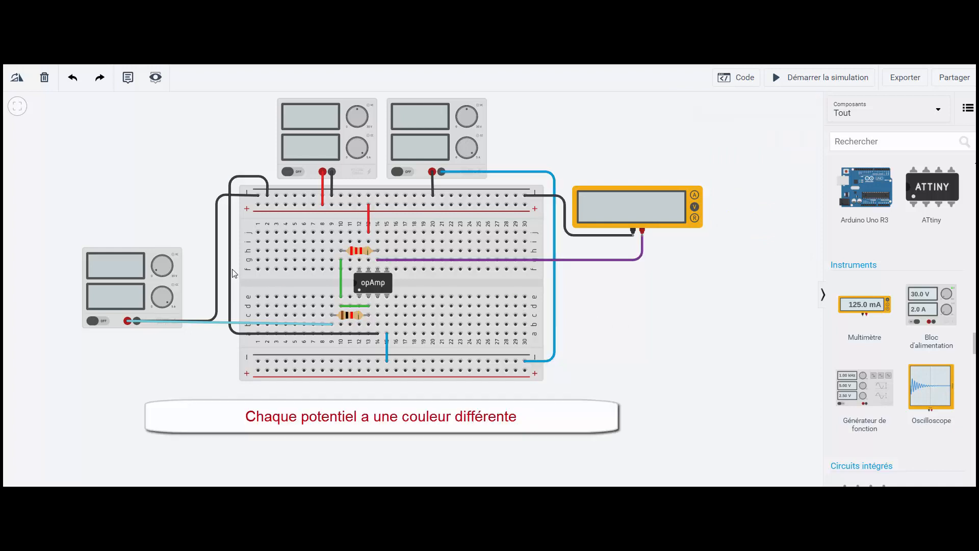
Step: Lower the third supply slightly to level its turquoise cable, and move its black cable's lower bend down to straighten that cable
left_click(145, 301)
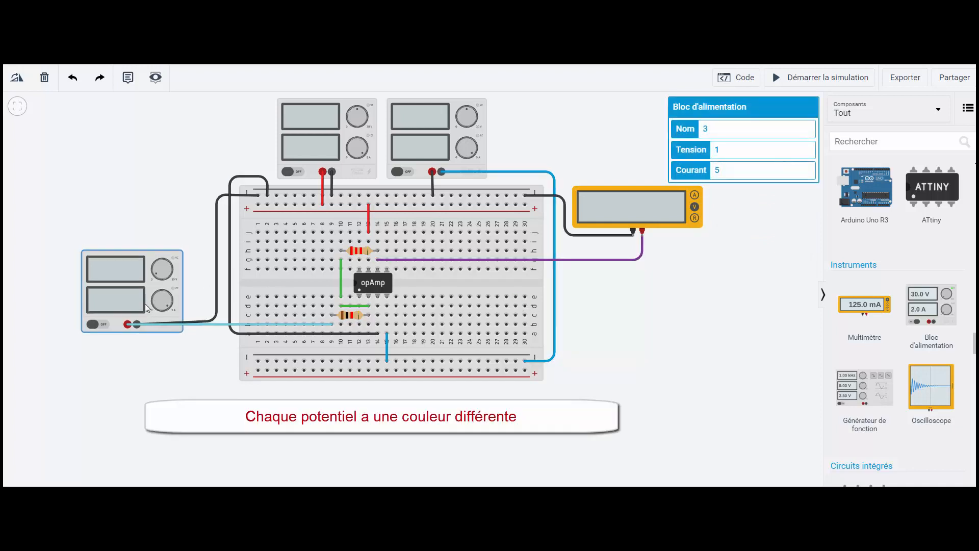
left_click(215, 317)
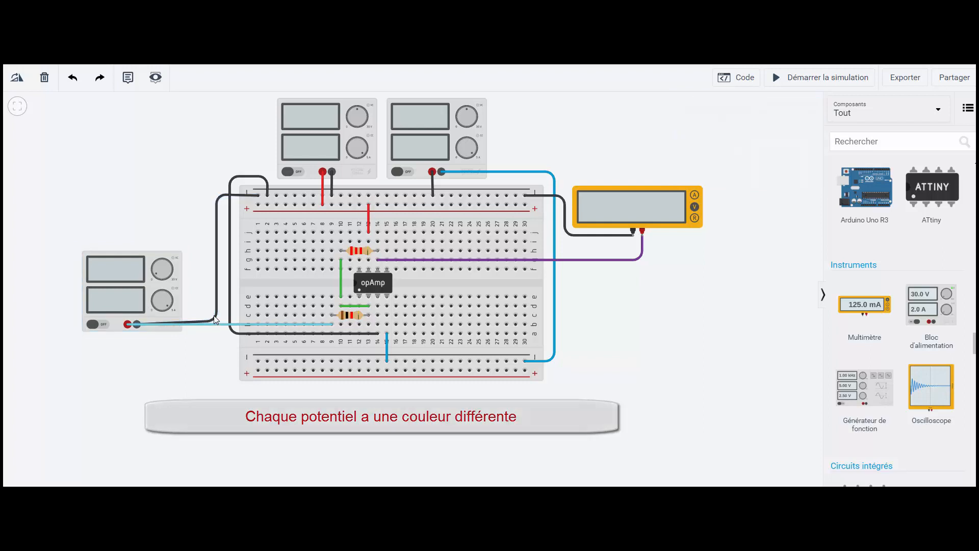
left_click_drag(213, 316, 217, 324)
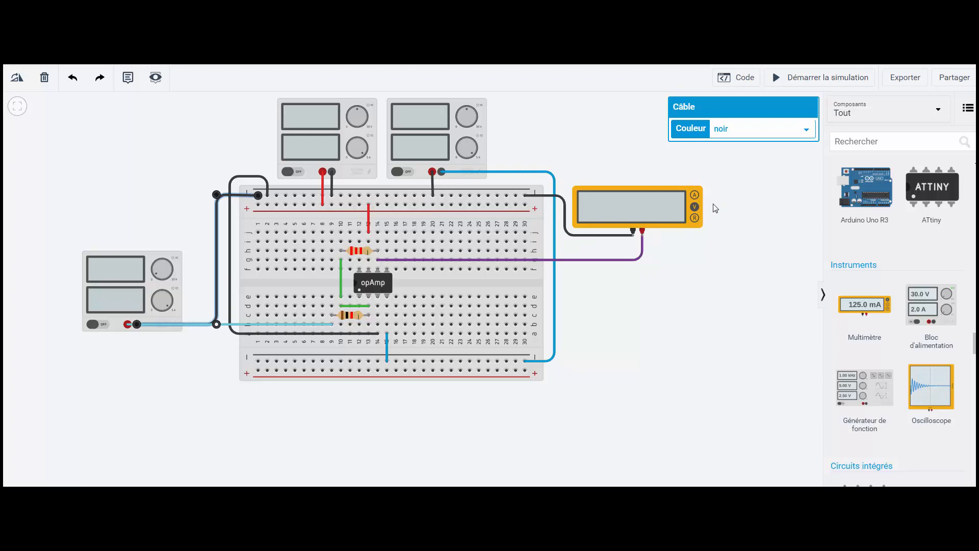
left_click(725, 263)
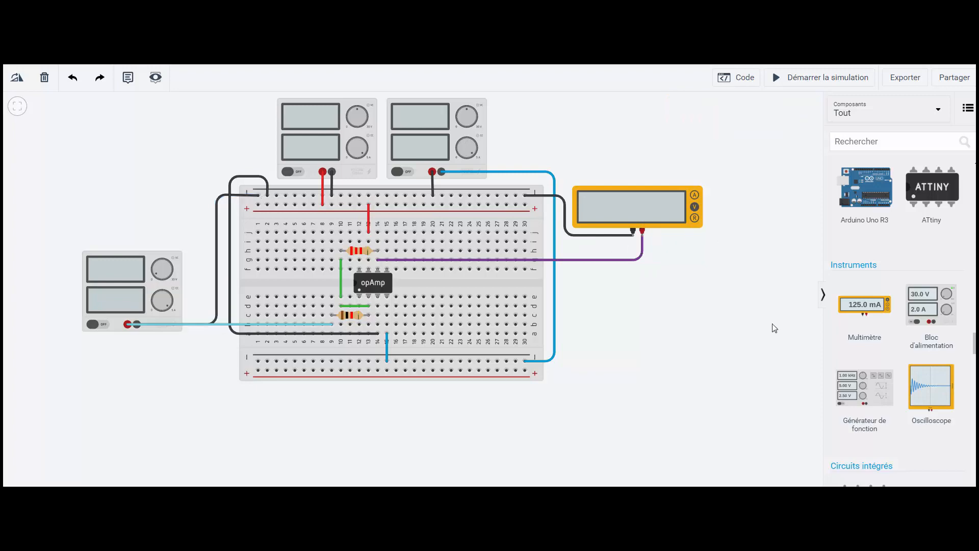